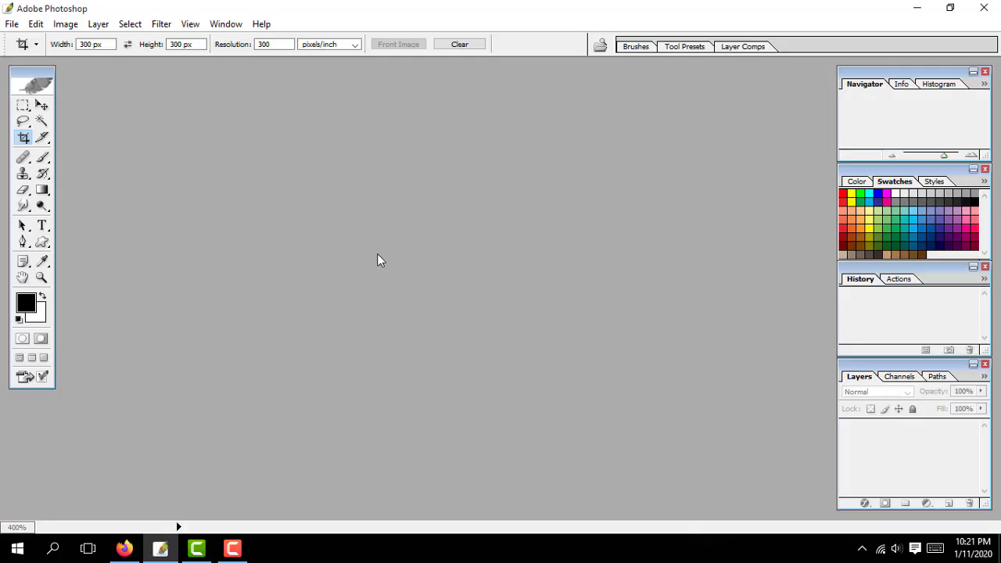
Close Photoshop, then close Firefox with its two tabs, leaving the Windows desktop
{"action": "left_click", "coordinate": [987, 6]}
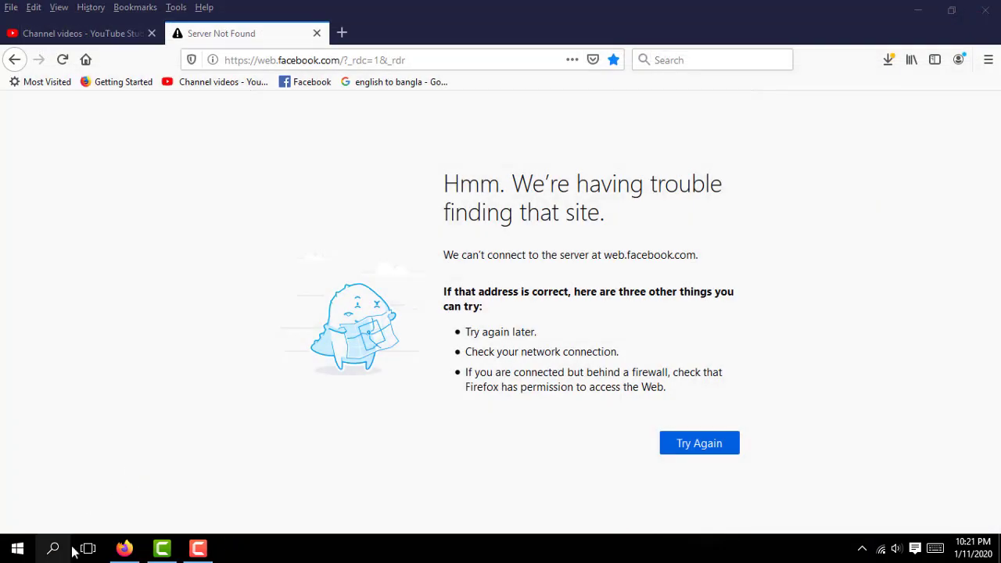
{"action": "left_click", "coordinate": [983, 12]}
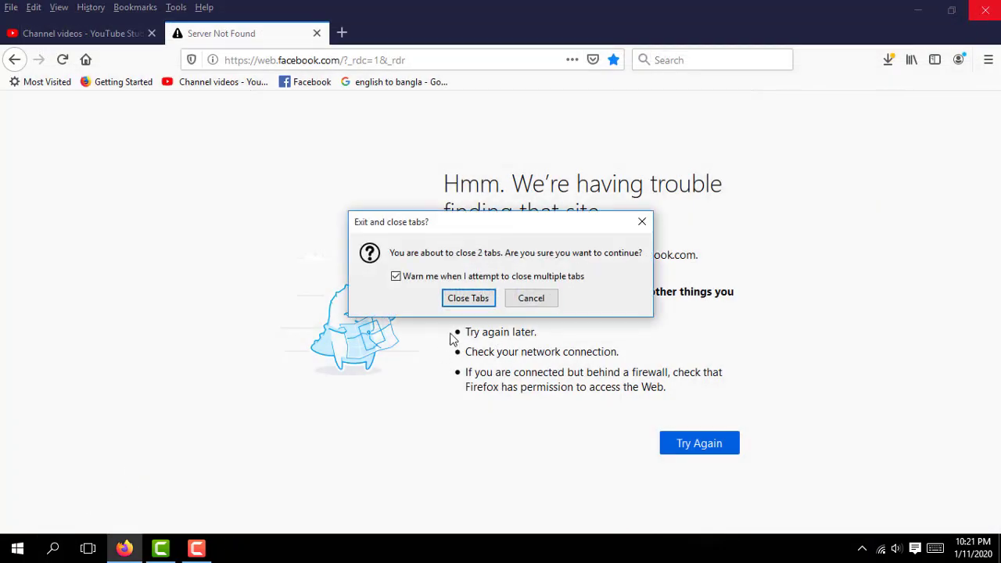
{"action": "left_click", "coordinate": [479, 300]}
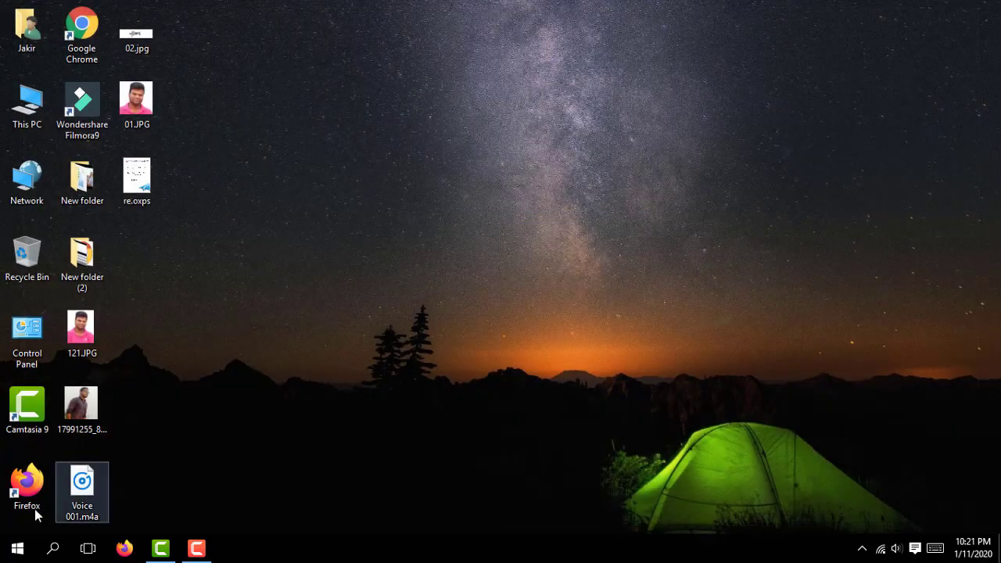
Relaunch Adobe Photoshop CS from the Windows Start menu
{"action": "left_click", "coordinate": [17, 548]}
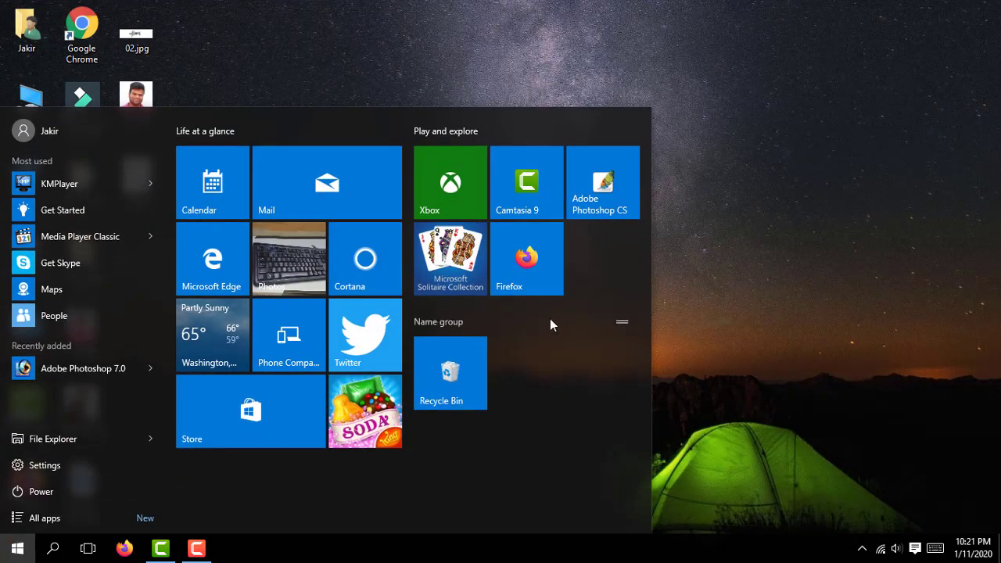
{"action": "left_click", "coordinate": [607, 191]}
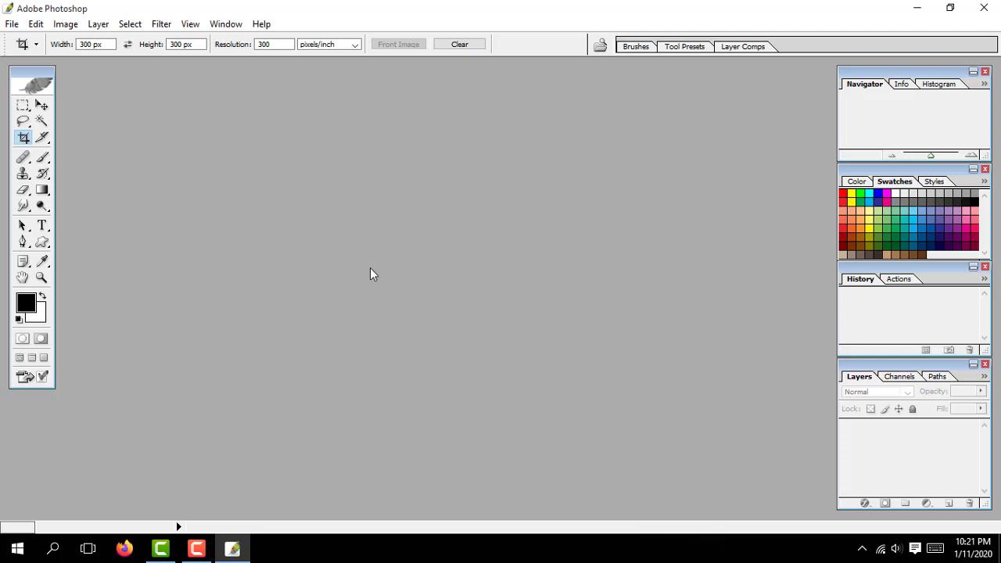
Open the portrait 121.JPG from the Desktop and centre its document window
{"action": "double_click", "coordinate": [305, 222]}
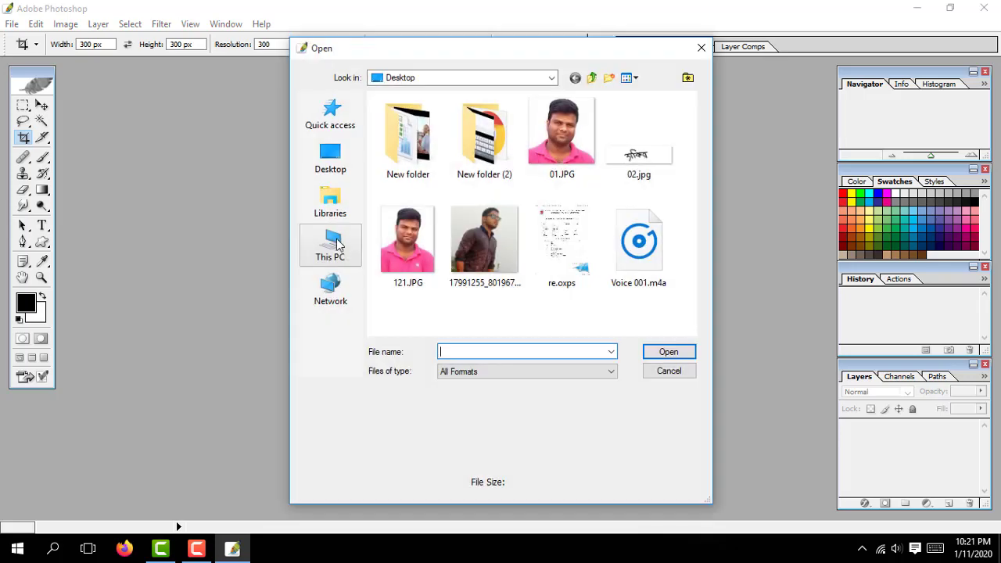
{"action": "left_click", "coordinate": [391, 268]}
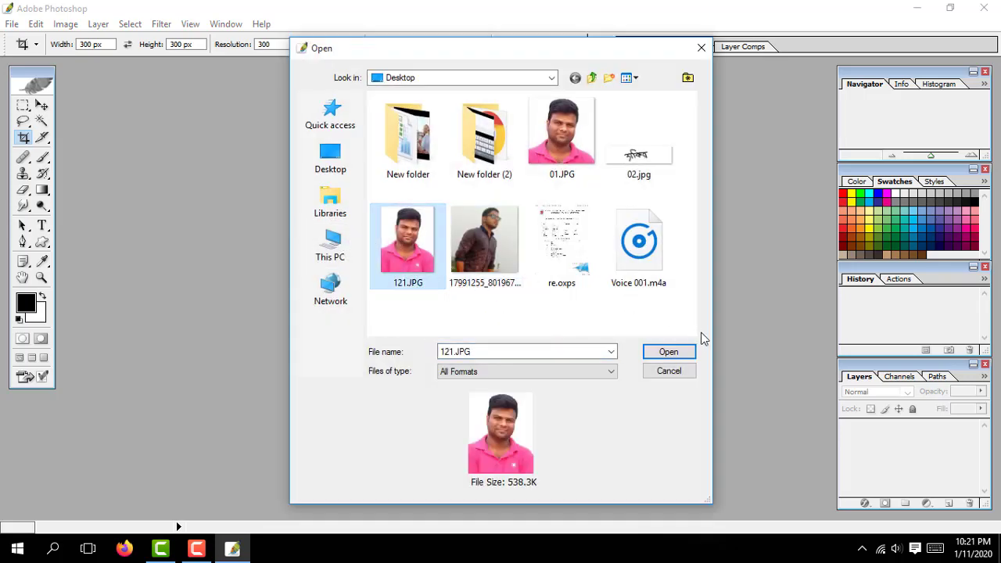
{"action": "left_click", "coordinate": [684, 353]}
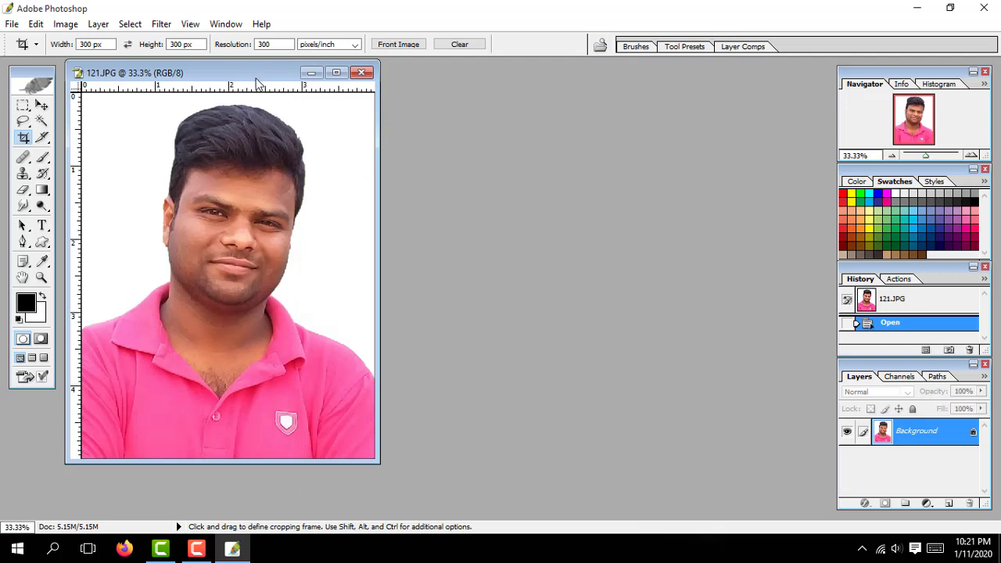
{"action": "mouse_move", "coordinate": [243, 85]}
{"action": "left_mouse_down"}
{"action": "mouse_move", "coordinate": [548, 109]}
{"action": "mouse_move", "coordinate": [540, 114]}
{"action": "left_mouse_up"}
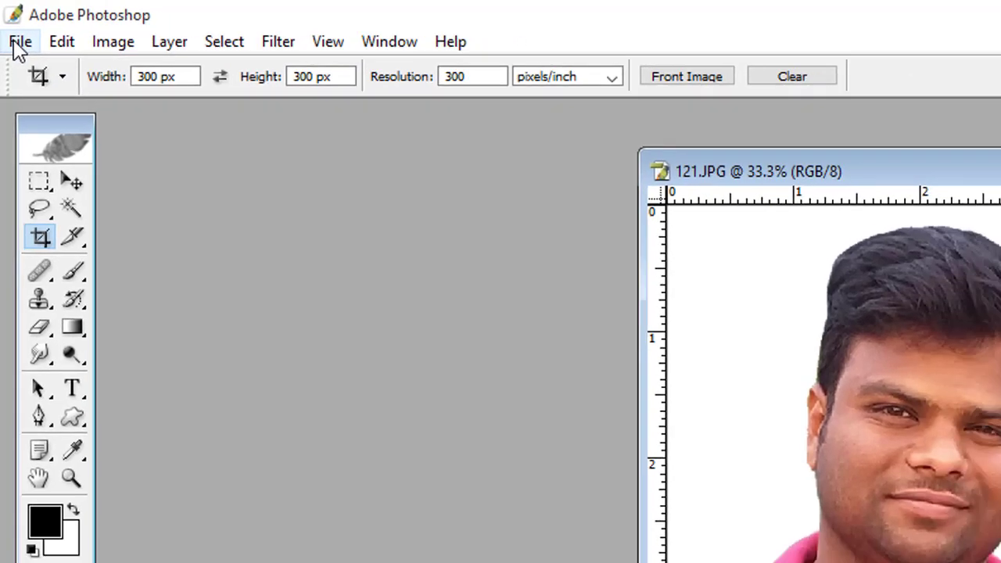
Start File > Automate > Picture Package for the open 121.JPG portrait
{"action": "left_click", "coordinate": [19, 47]}
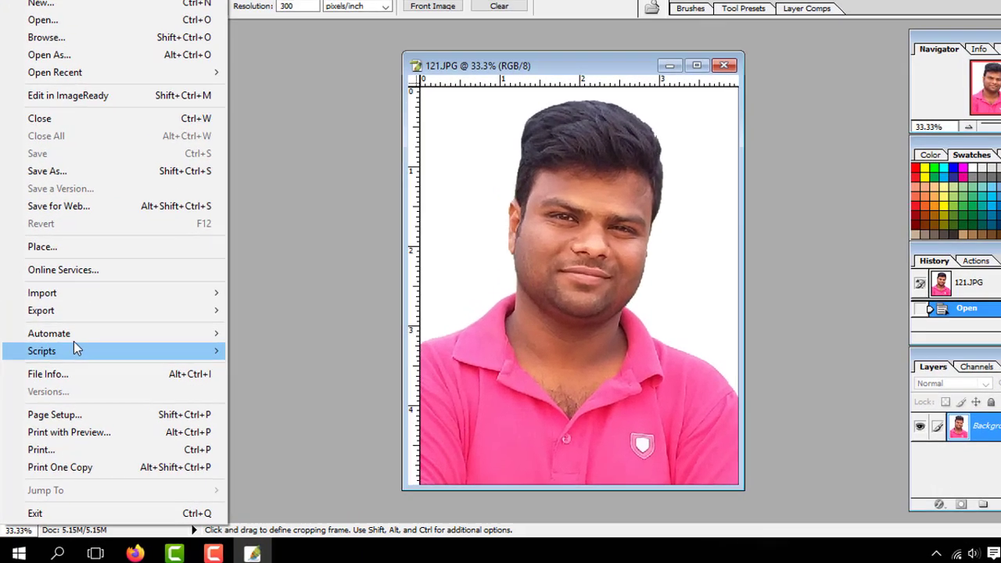
{"action": "mouse_move", "coordinate": [166, 233]}
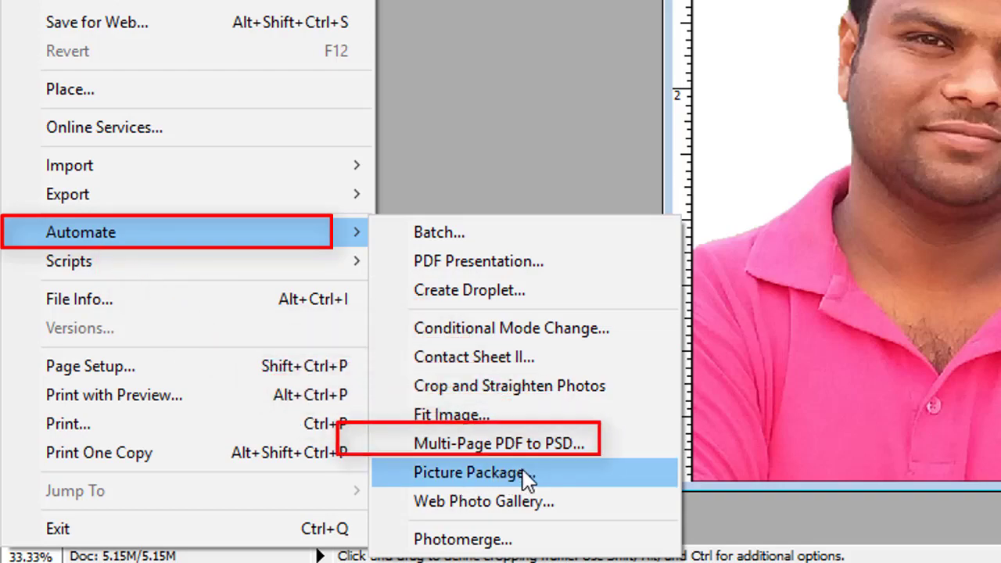
{"action": "left_click", "coordinate": [577, 469]}
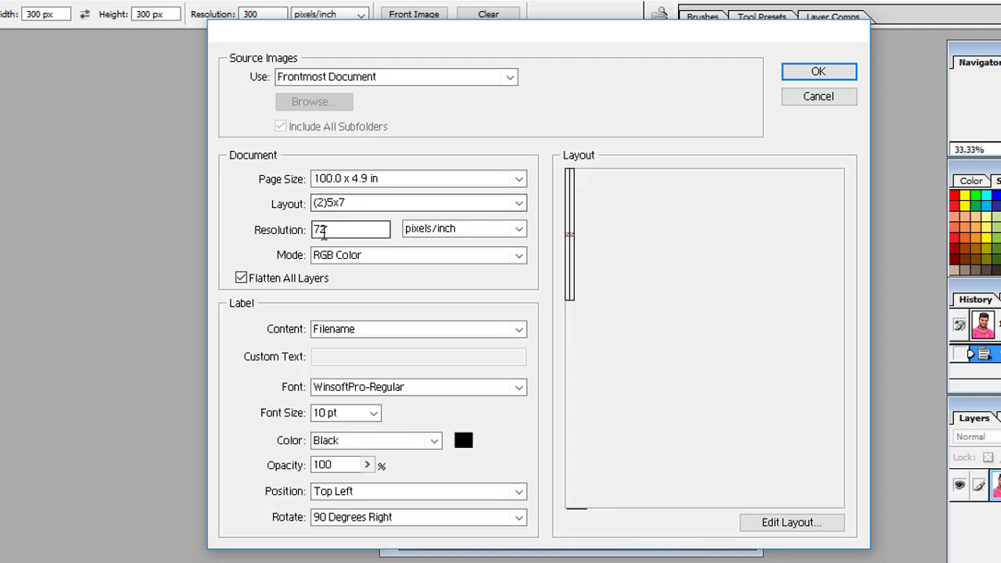
Set the Picture Package resolution to 300 pixels/inch and enter Edit Layout
{"action": "left_click_drag", "start_coordinate": [356, 229], "coordinate": [247, 225]}
{"action": "type", "text": "300"}
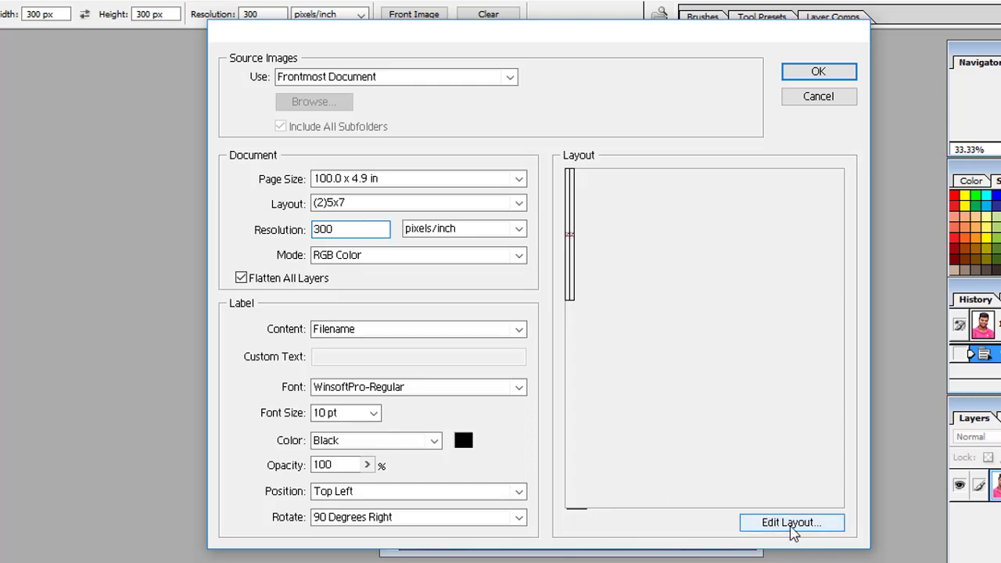
{"action": "left_click", "coordinate": [794, 532]}
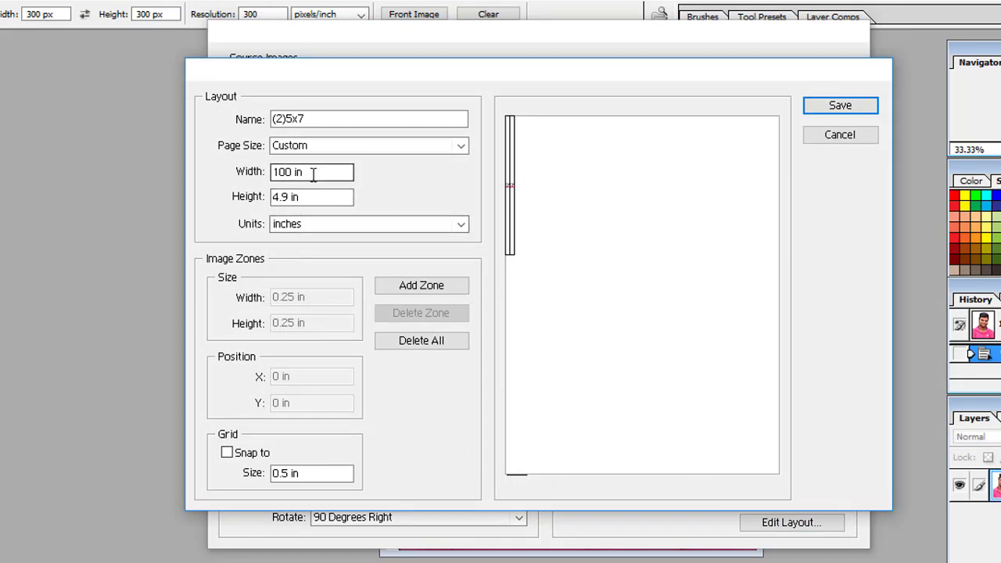
Make the custom layout page 3.4 in wide by 4.9 in tall
{"action": "left_click_drag", "start_coordinate": [313, 174], "coordinate": [210, 173]}
{"action": "type", "text": "3.4"}
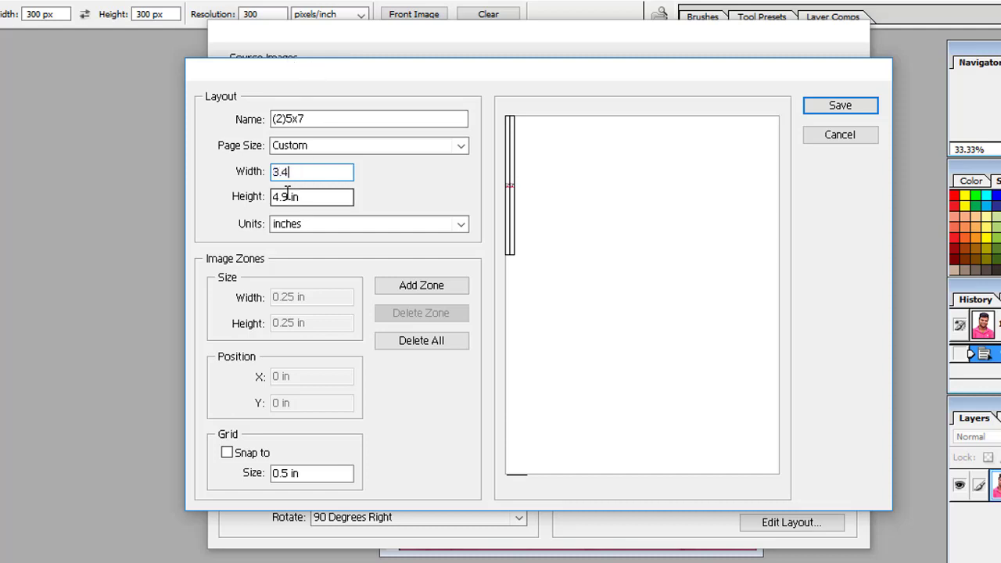
{"action": "key", "text": "Tab"}
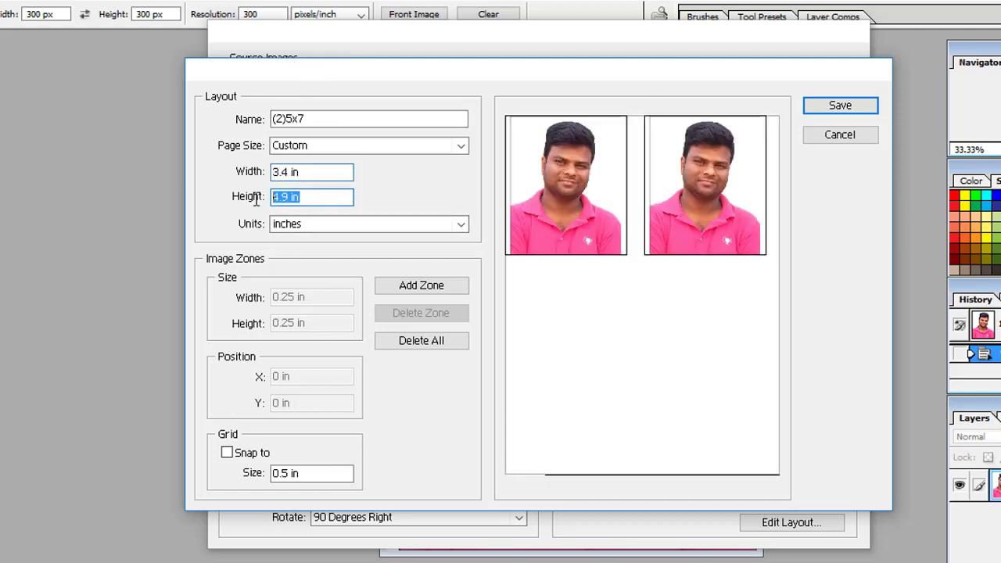
{"action": "type", "text": "4"}
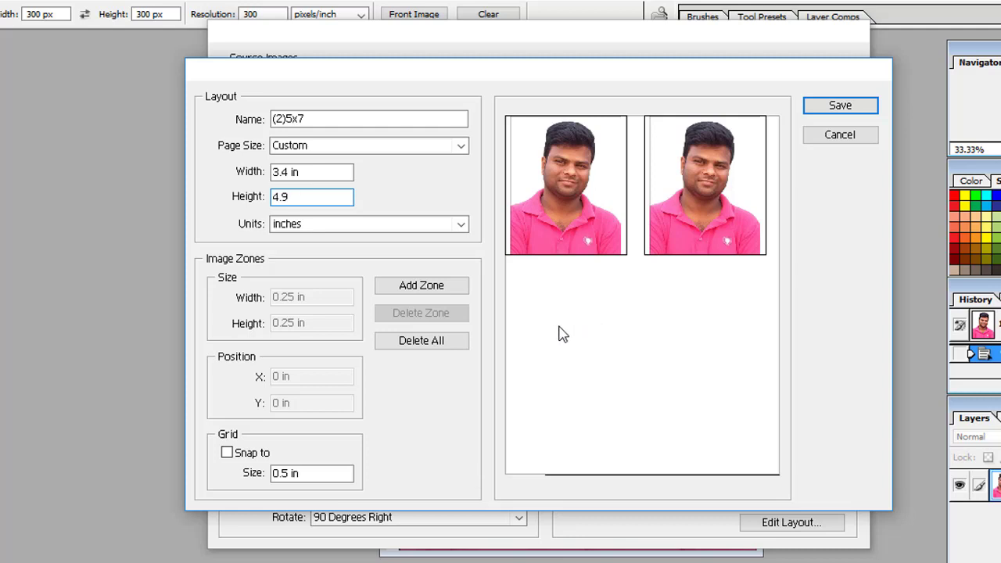
{"action": "key", "text": "Tab"}
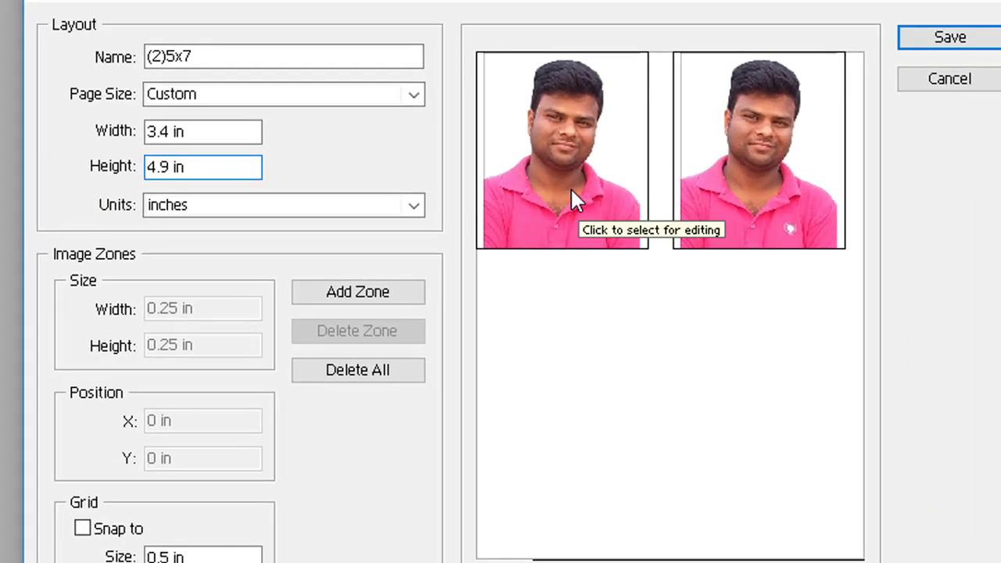
Resize the first photo zone to 1.5 × 1.9 in
{"action": "left_click", "coordinate": [573, 199]}
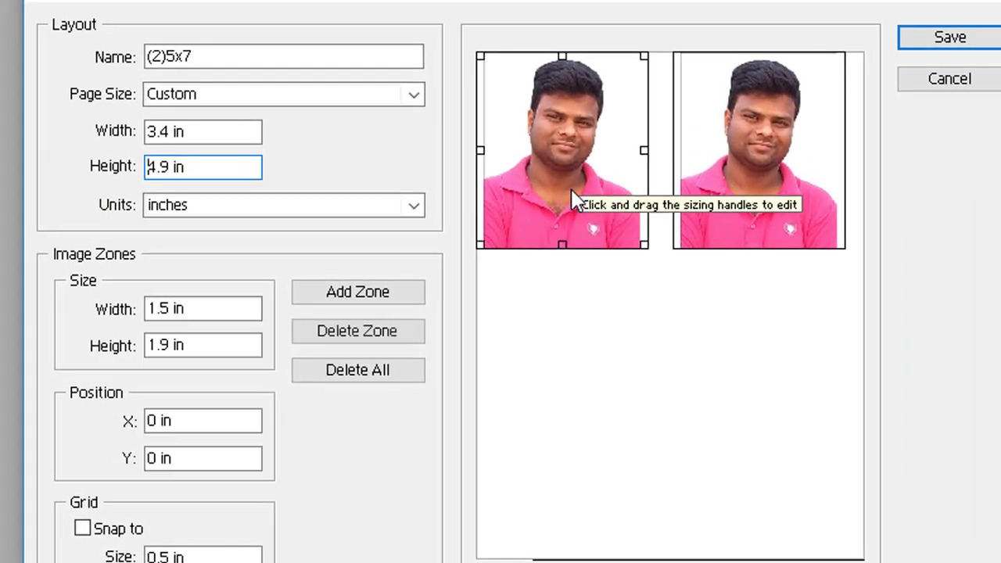
{"action": "double_click", "coordinate": [190, 309]}
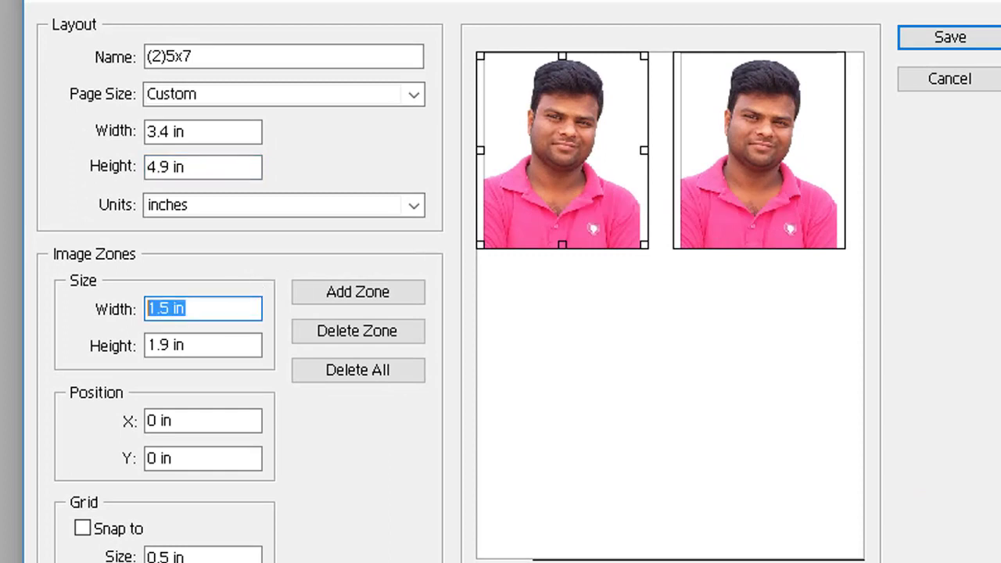
{"action": "type", "text": "1."}
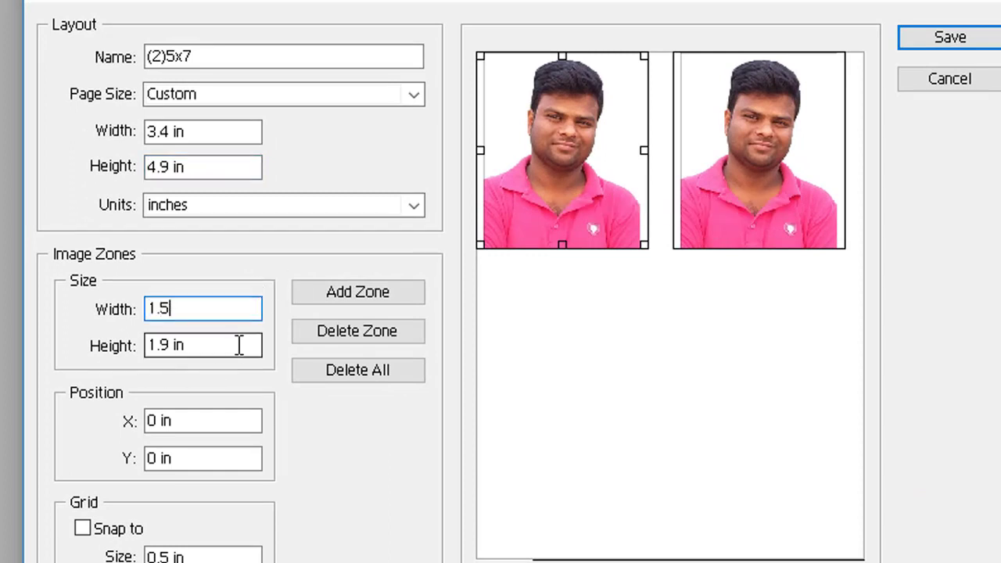
{"action": "key", "text": "Tab"}
{"action": "type", "text": "1."}
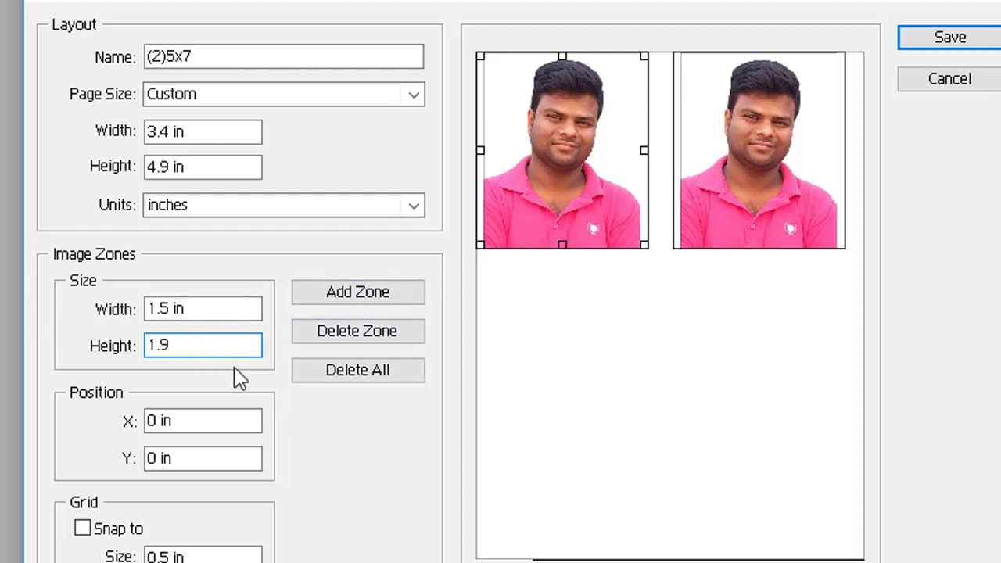
{"action": "left_click", "coordinate": [662, 383]}
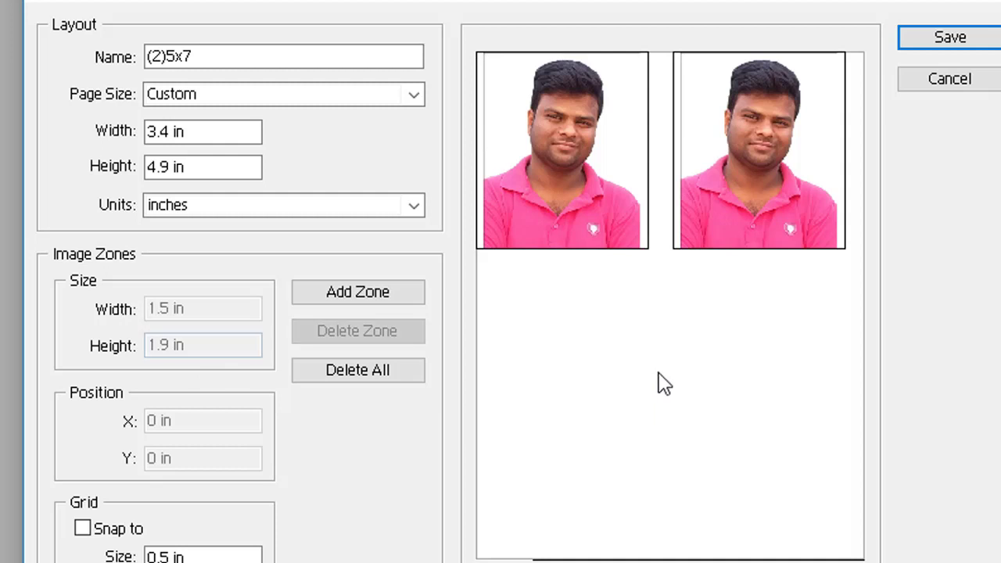
{"action": "left_click", "coordinate": [597, 201]}
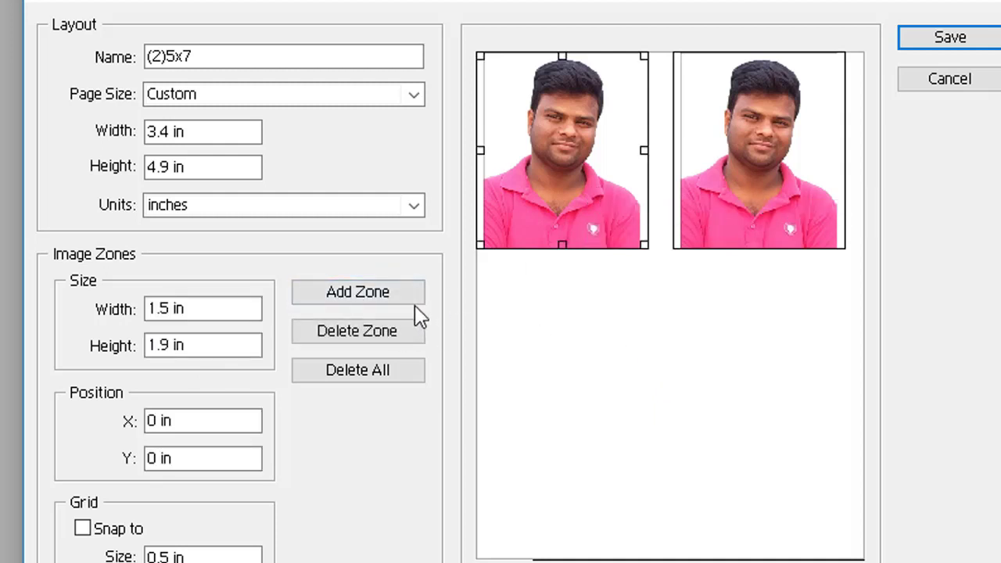
Delete the second photo zone, leaving a single portrait
{"action": "left_click", "coordinate": [749, 206]}
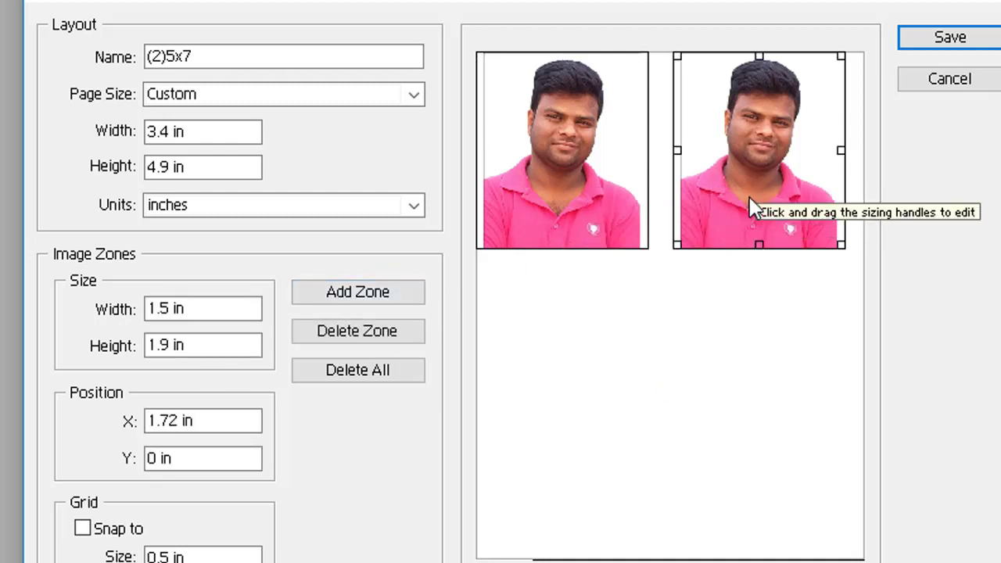
{"action": "right_click", "coordinate": [750, 199]}
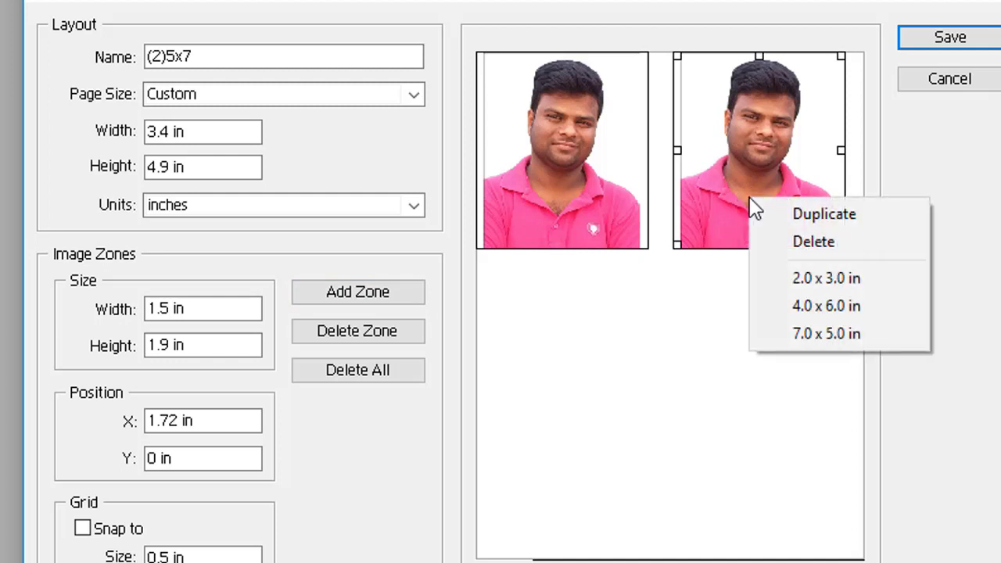
{"action": "left_click", "coordinate": [384, 335]}
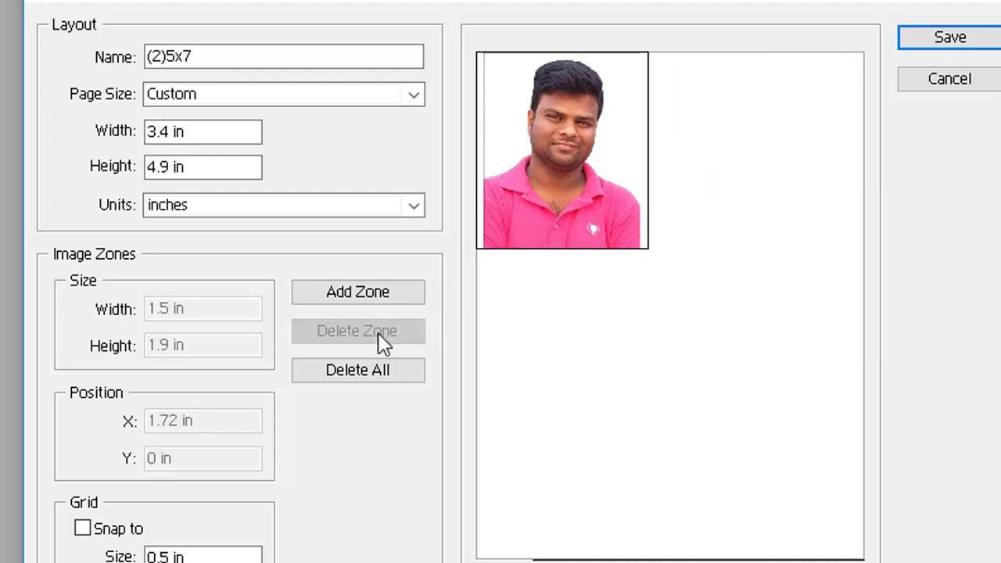
Add a new photo zone sized 1.5 × 1.9 in
{"action": "left_click", "coordinate": [560, 138]}
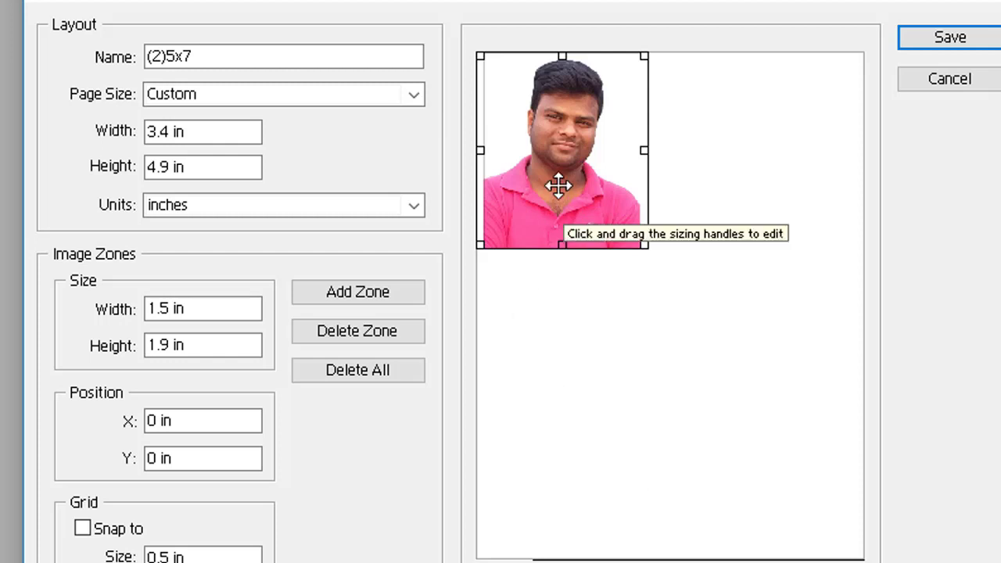
{"action": "left_click", "coordinate": [385, 296]}
{"action": "left_click", "coordinate": [640, 304]}
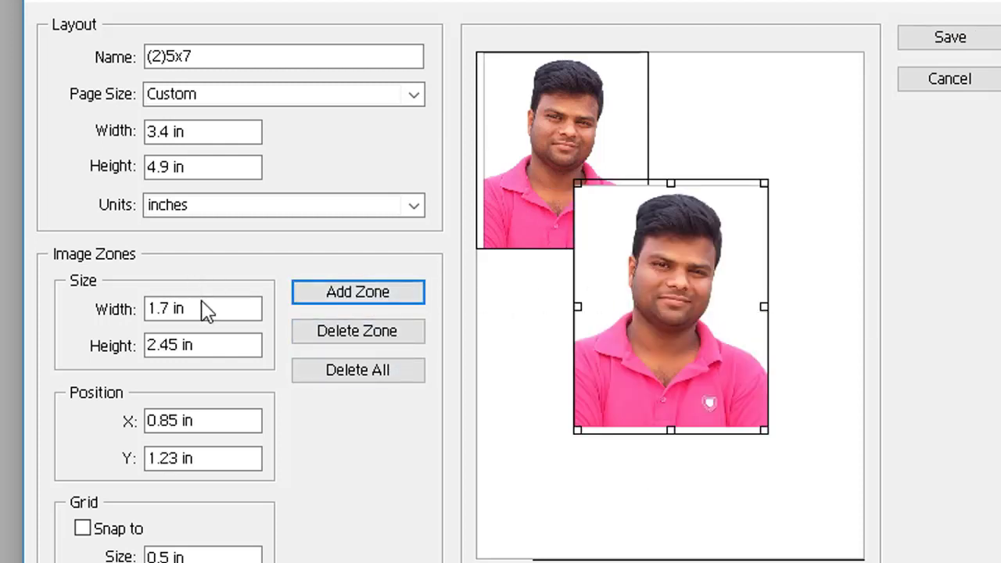
{"action": "left_click_drag", "start_coordinate": [205, 310], "coordinate": [66, 286]}
{"action": "type", "text": "1.5"}
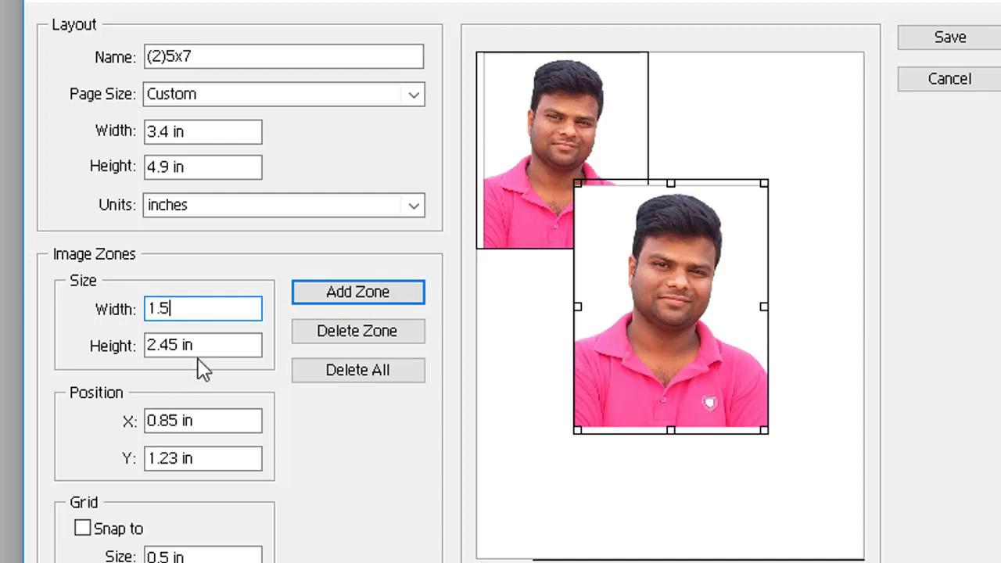
{"action": "left_click_drag", "start_coordinate": [199, 345], "coordinate": [81, 340]}
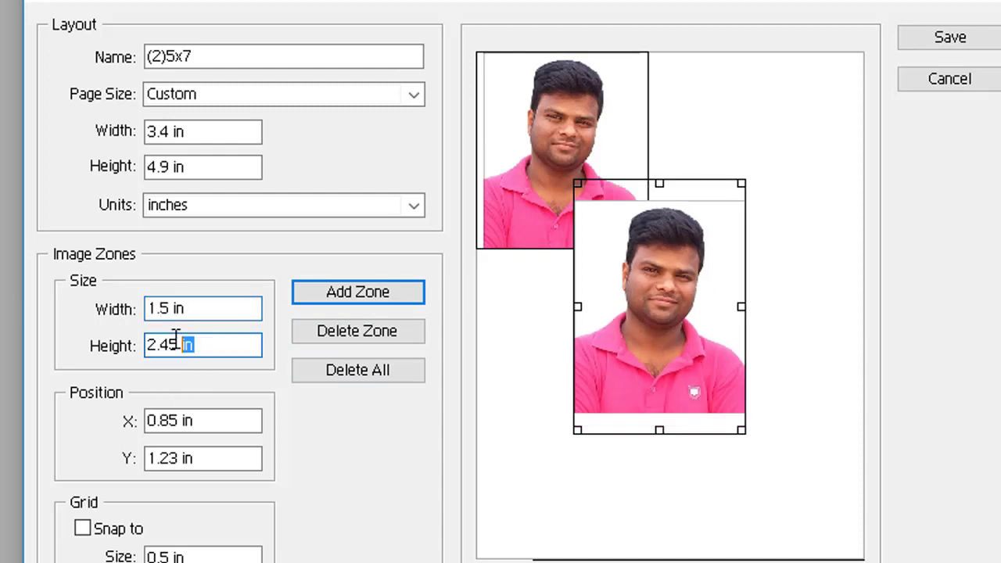
{"action": "type", "text": "1.9"}
{"action": "left_click", "coordinate": [633, 512]}
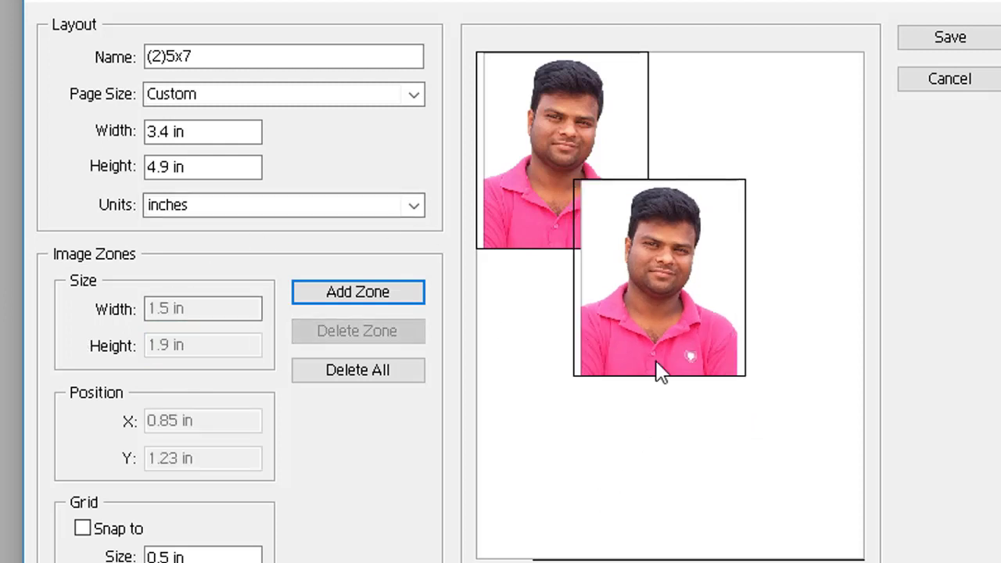
Place the new zone flush with the top edge beside the first photo
{"action": "left_click_drag", "start_coordinate": [640, 337], "coordinate": [734, 208]}
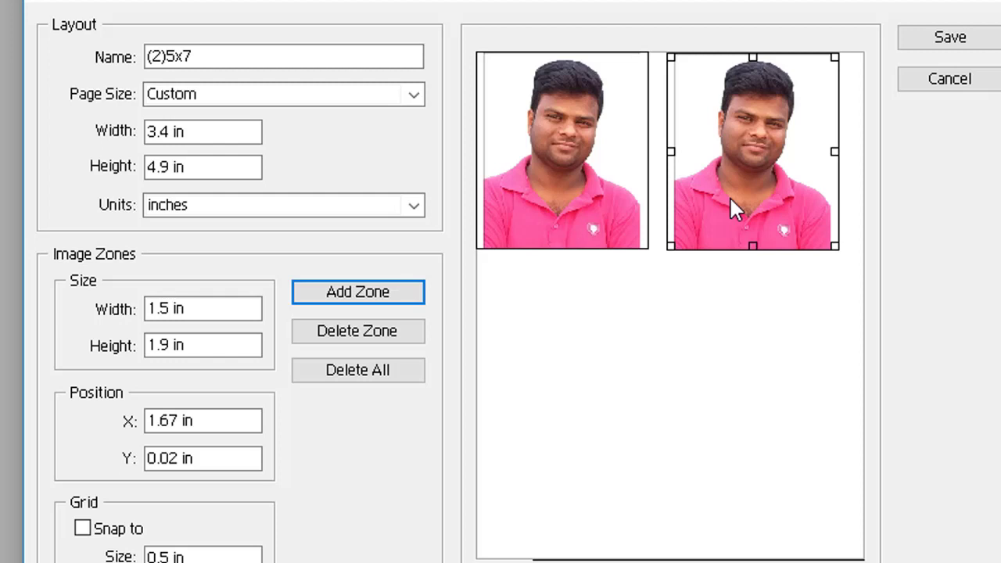
{"action": "left_click_drag", "start_coordinate": [730, 200], "coordinate": [733, 193]}
{"action": "left_click", "coordinate": [733, 407]}
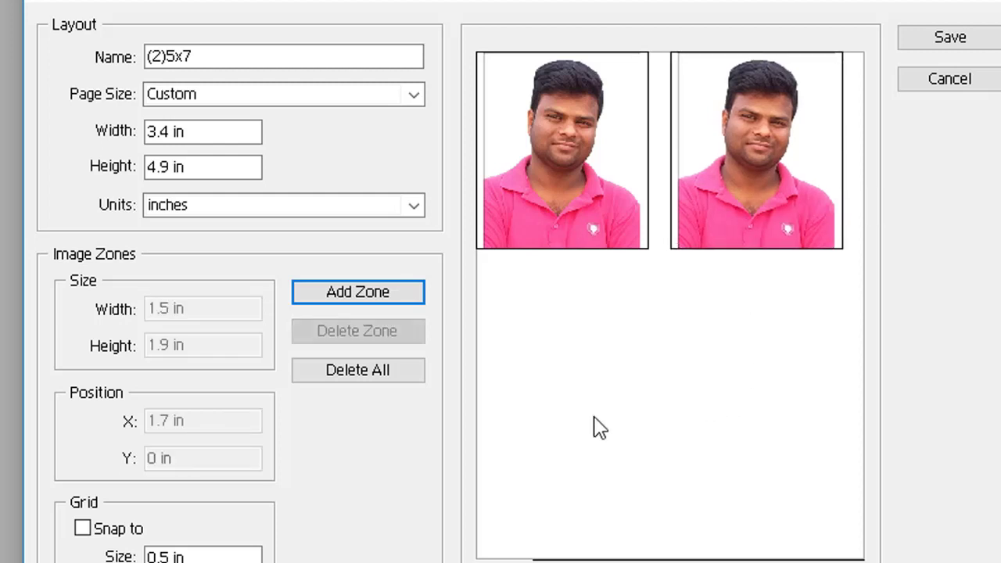
Save the two-photo layout, overwriting the existing (2)5x7 layout
{"action": "left_click", "coordinate": [955, 41]}
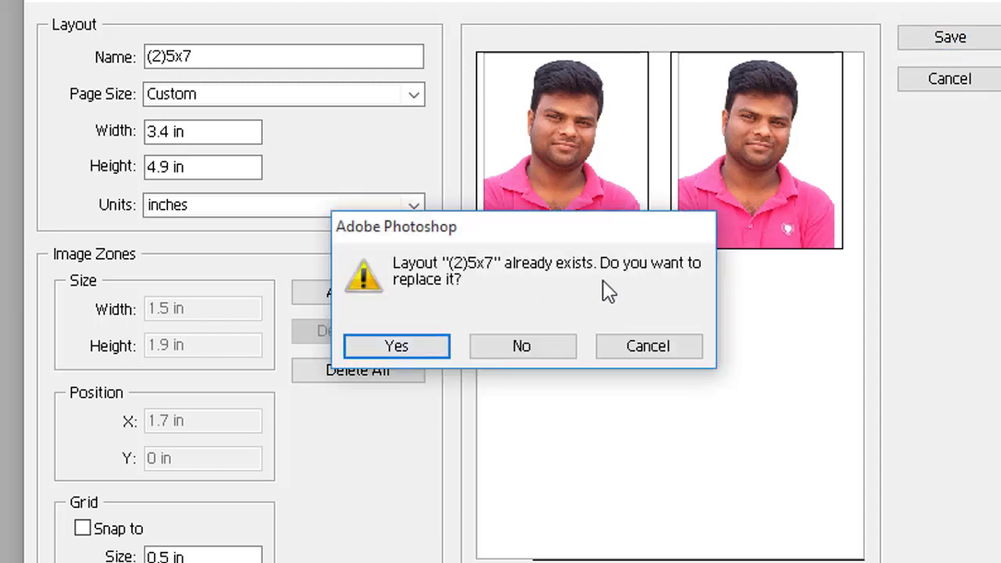
{"action": "left_click", "coordinate": [395, 347]}
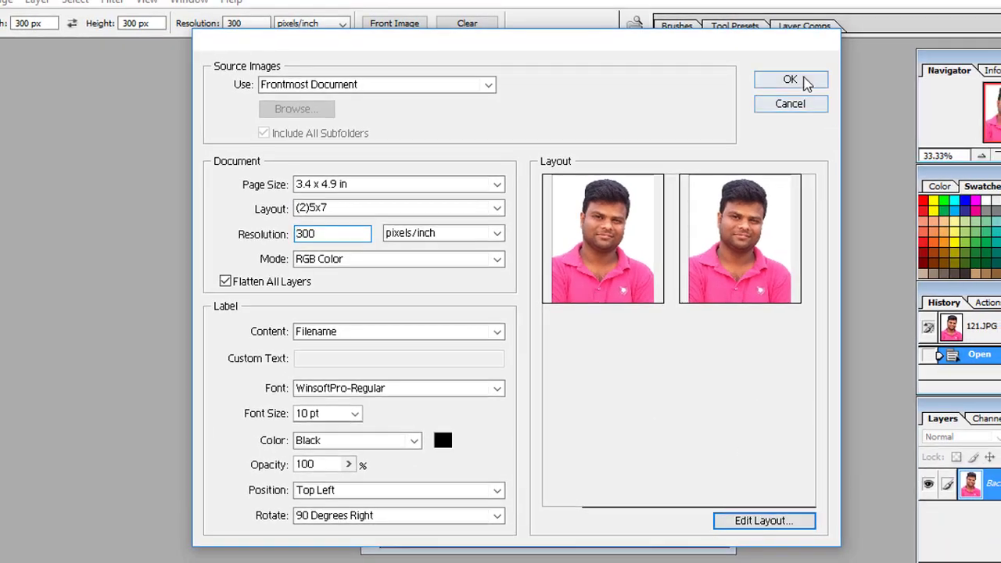
Build the picture package with two labelled 121.JPG portraits and reposition its window
{"action": "left_click", "coordinate": [807, 83]}
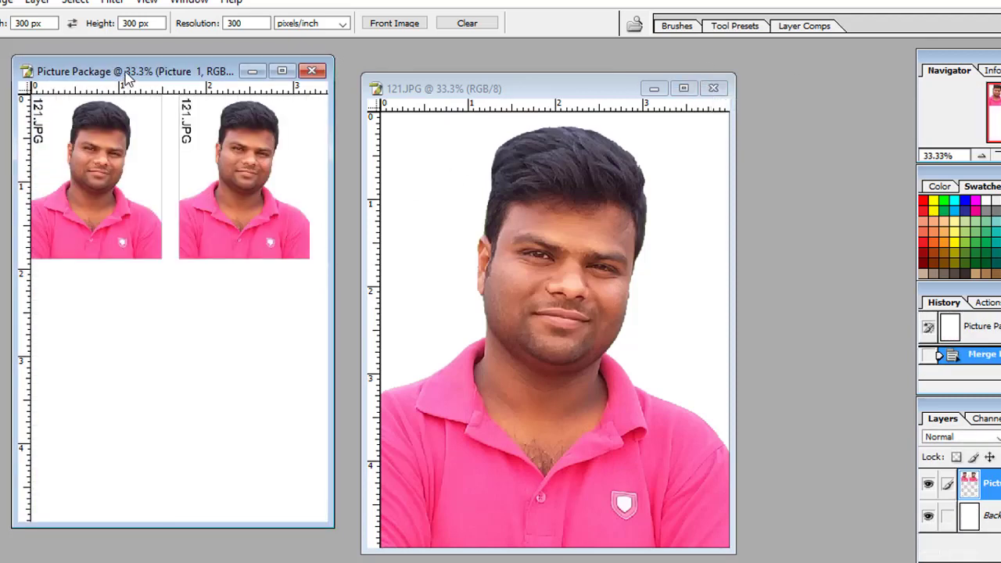
{"action": "left_click_drag", "start_coordinate": [129, 74], "coordinate": [538, 84]}
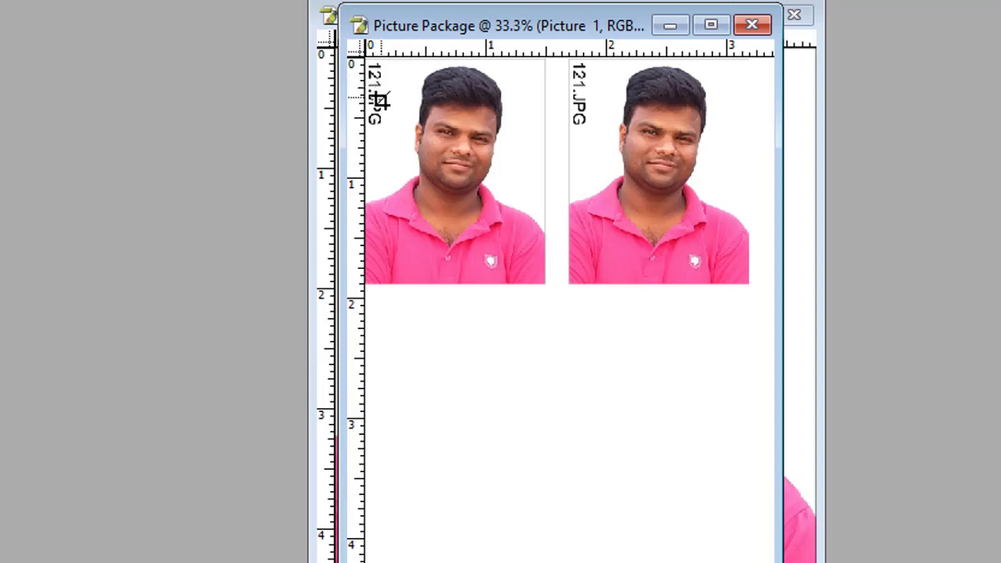
{"action": "left_click_drag", "start_coordinate": [446, 30], "coordinate": [365, 14]}
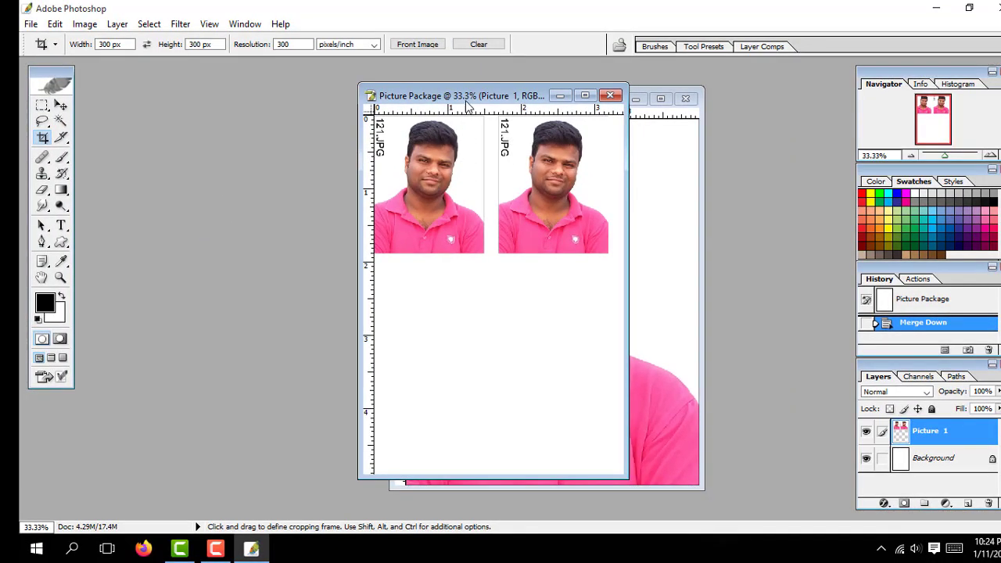
Reopen Picture Package and set the filename labels to Tahoma at 9 pt
{"action": "left_click", "coordinate": [11, 24]}
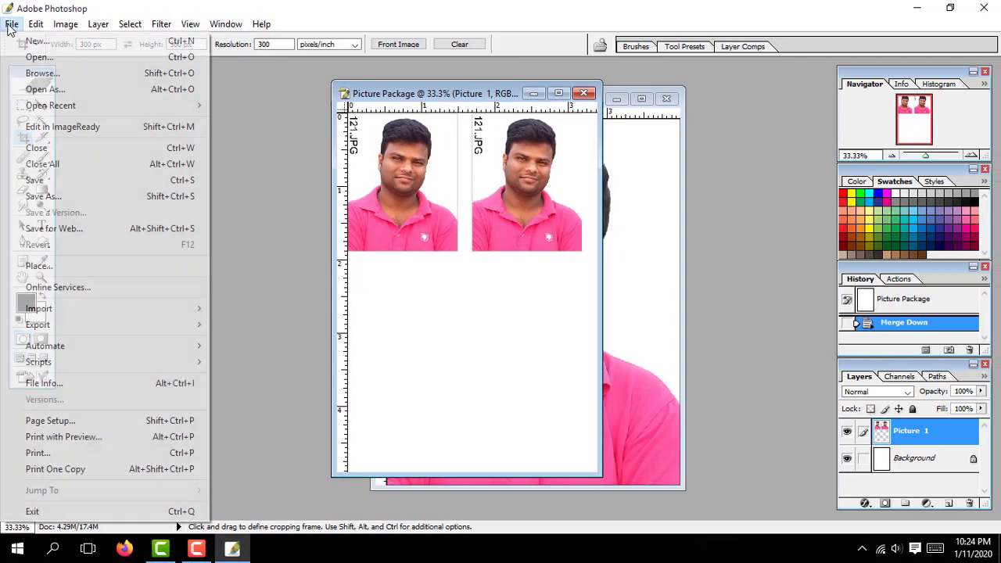
{"action": "mouse_move", "coordinate": [45, 346]}
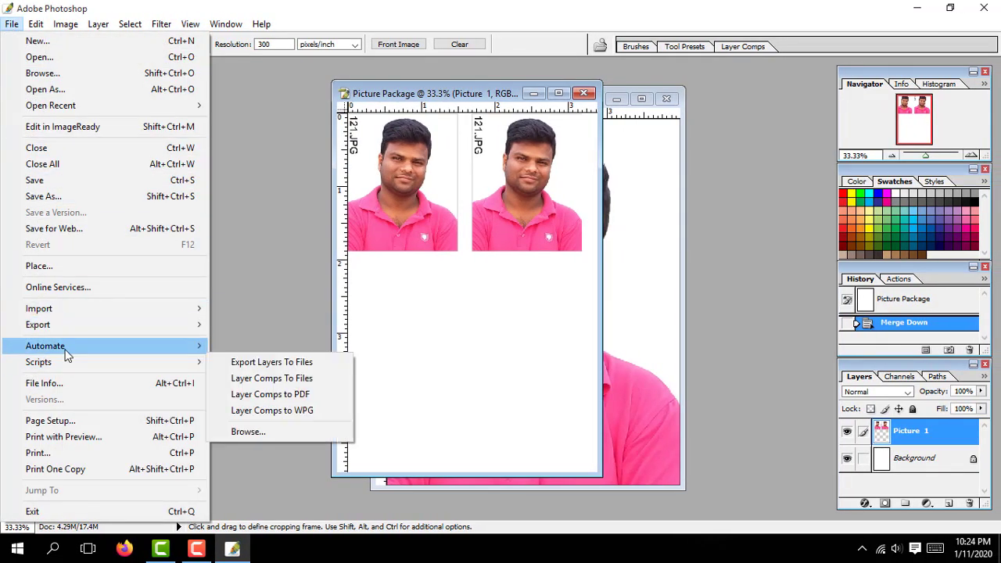
{"action": "left_click", "coordinate": [283, 476]}
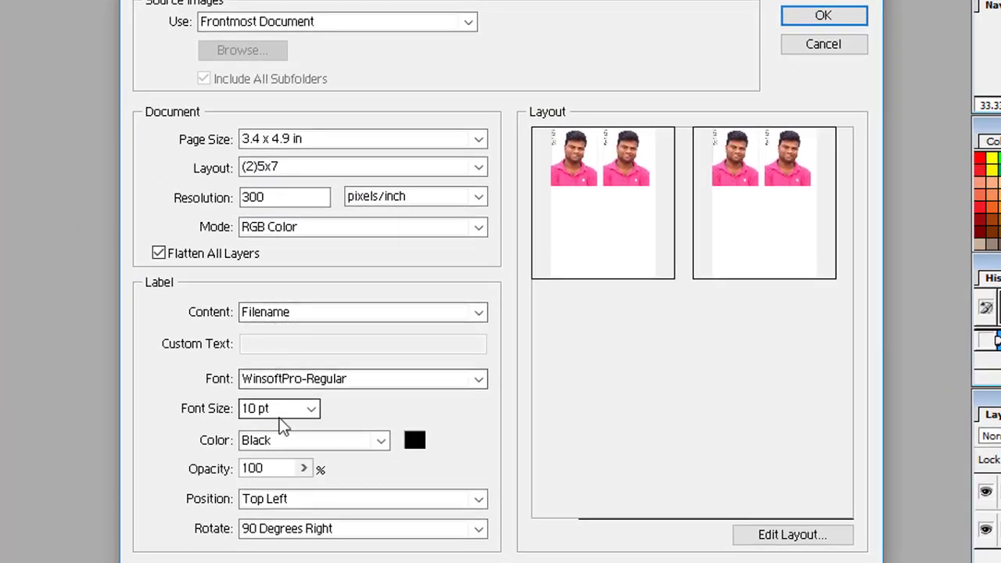
{"action": "left_click", "coordinate": [332, 313]}
{"action": "left_click", "coordinate": [336, 380]}
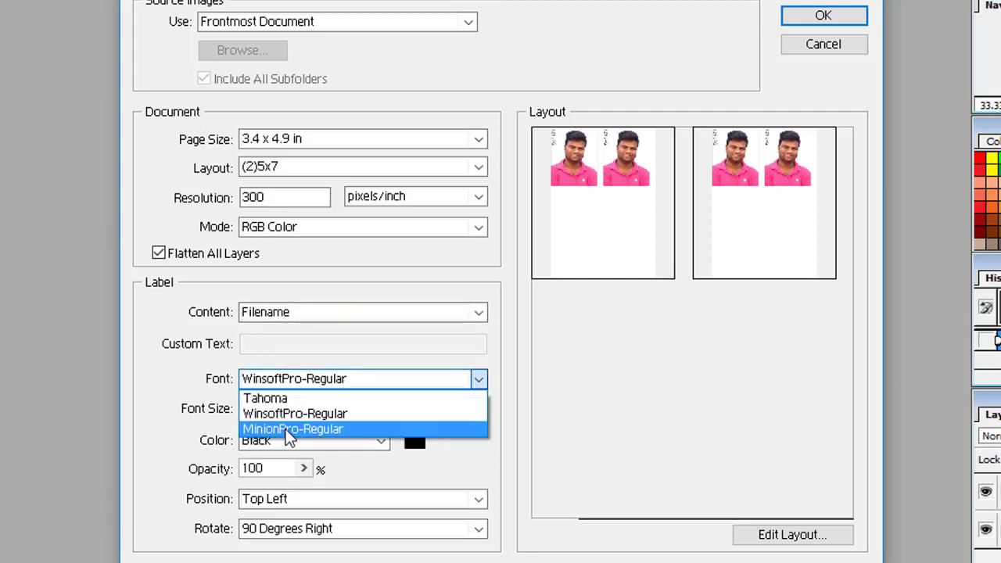
{"action": "left_click", "coordinate": [291, 403]}
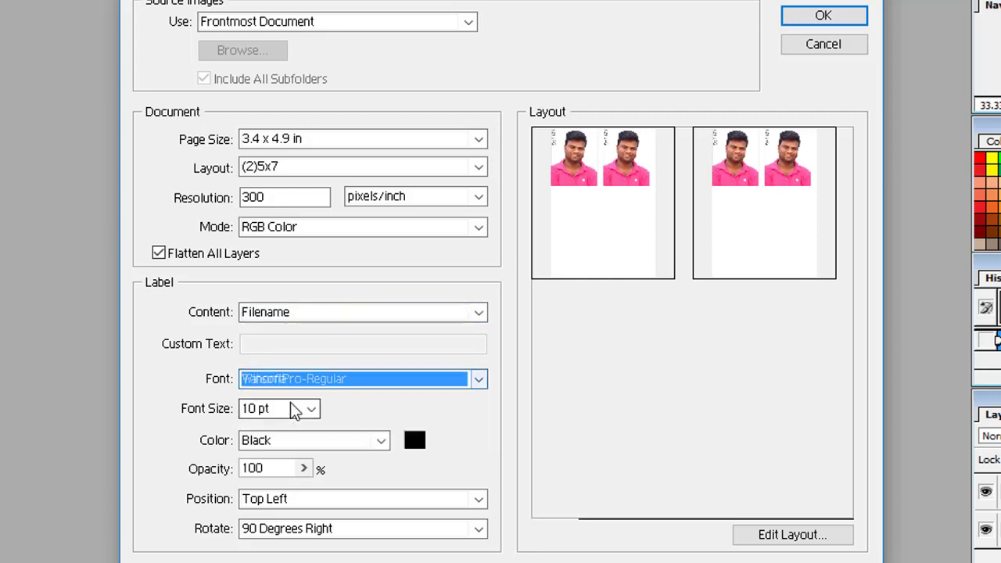
{"action": "left_click_drag", "start_coordinate": [276, 409], "coordinate": [245, 403]}
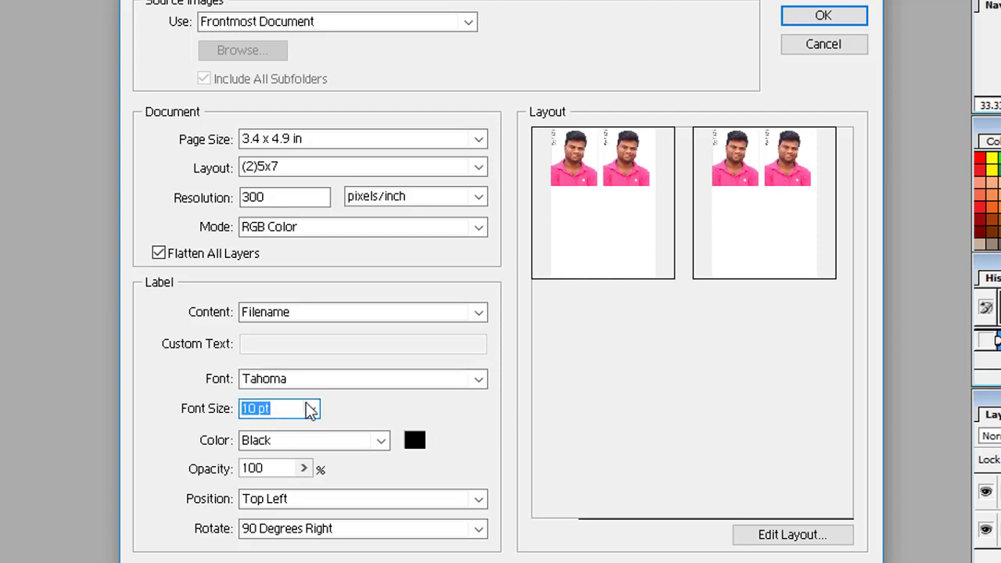
{"action": "left_click", "coordinate": [312, 409]}
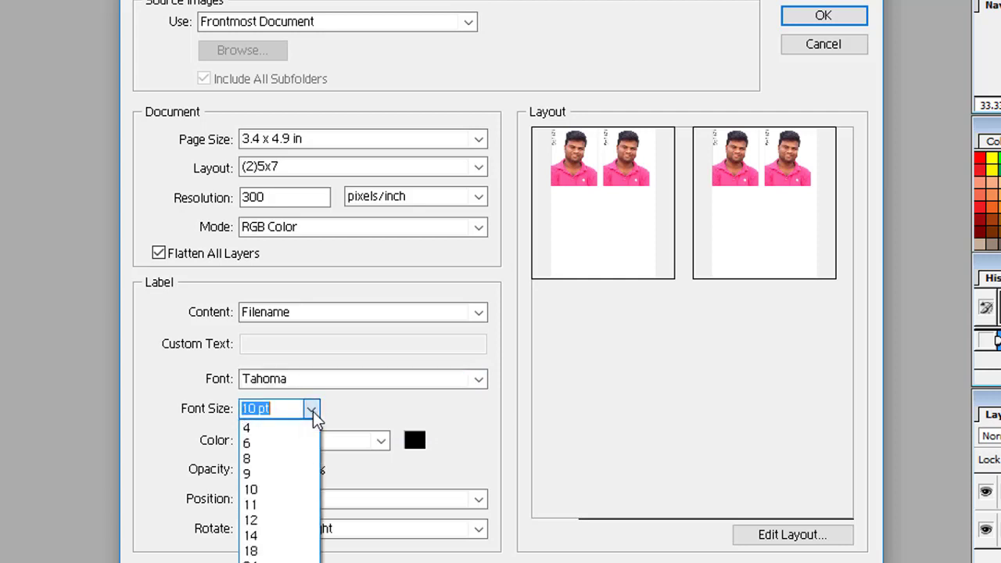
{"action": "left_click", "coordinate": [252, 473]}
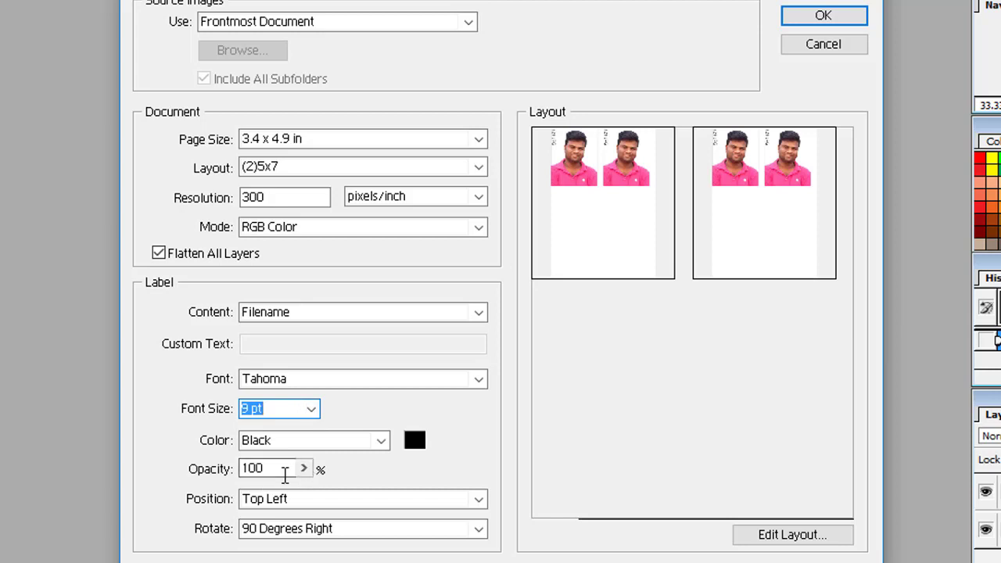
Keep labels Top Left at 90 Degrees Right, lower opacity to 77%, and build the package
{"action": "left_click", "coordinate": [306, 528]}
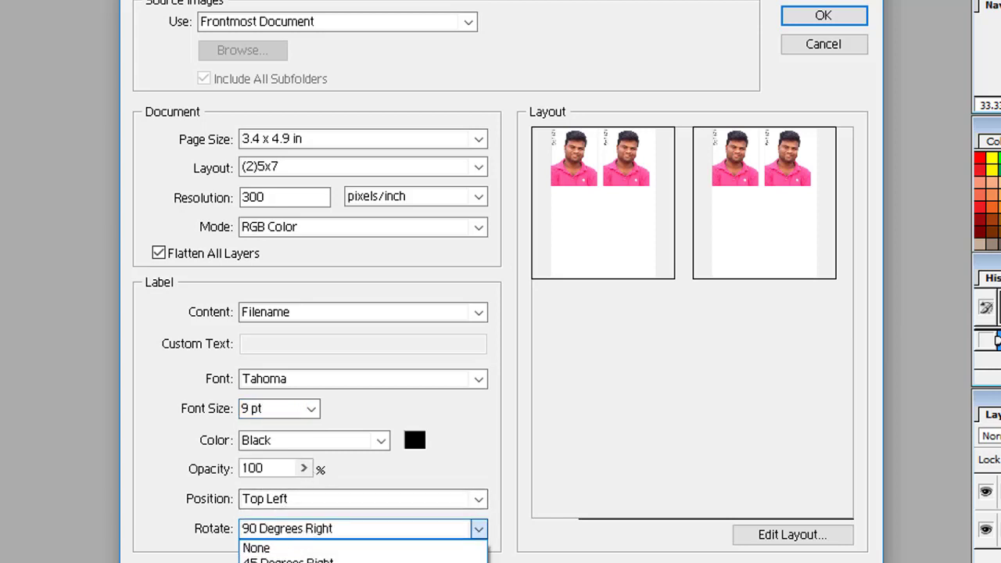
{"action": "key", "text": "Return"}
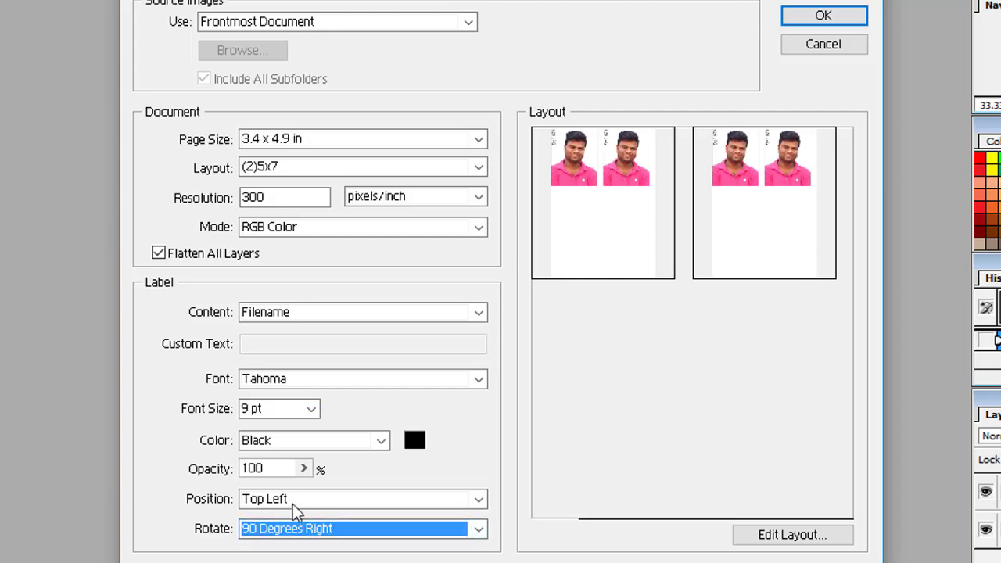
{"action": "left_click", "coordinate": [294, 507]}
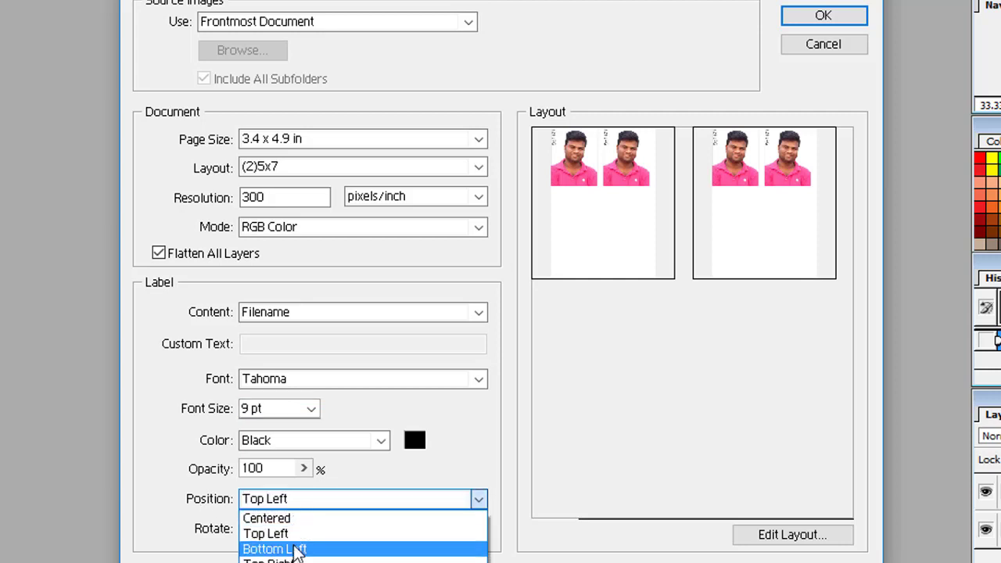
{"action": "key", "text": "Return"}
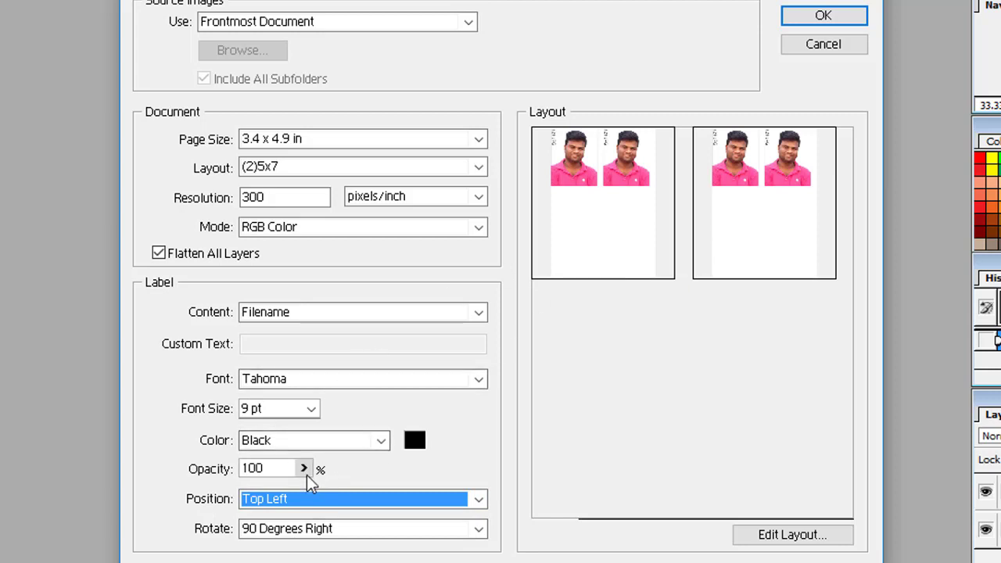
{"action": "left_click", "coordinate": [309, 472]}
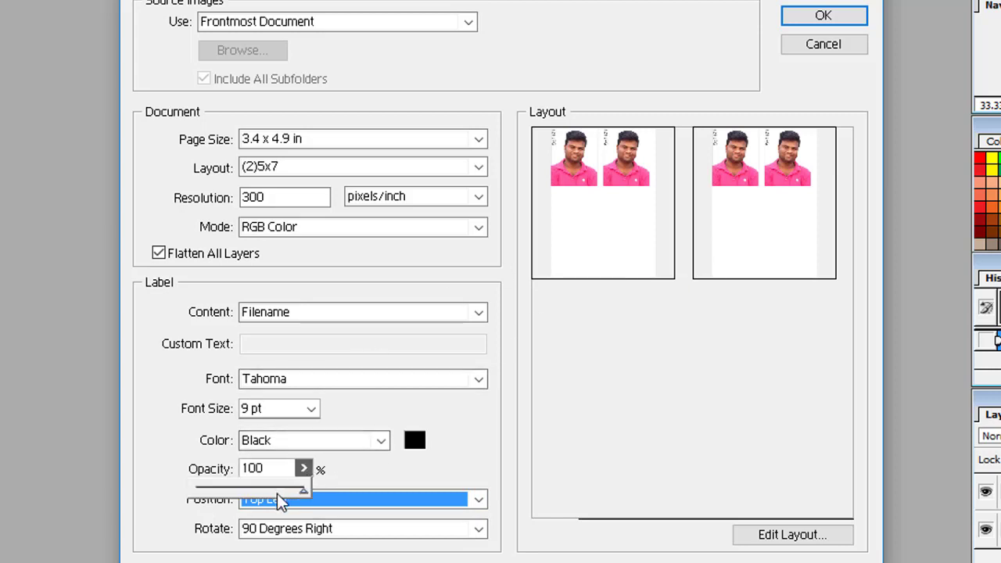
{"action": "left_click_drag", "start_coordinate": [276, 498], "coordinate": [282, 496]}
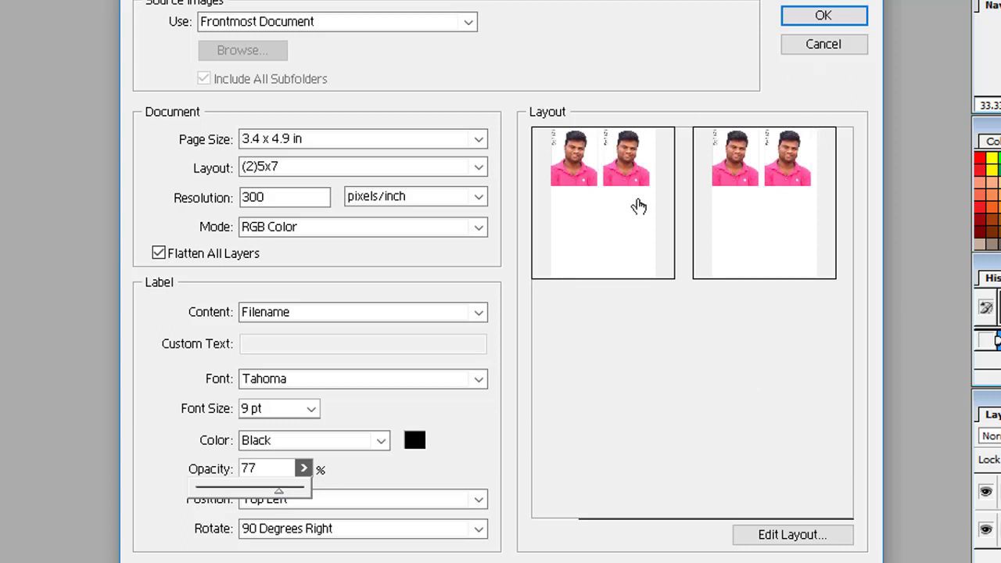
{"action": "left_click", "coordinate": [821, 15]}
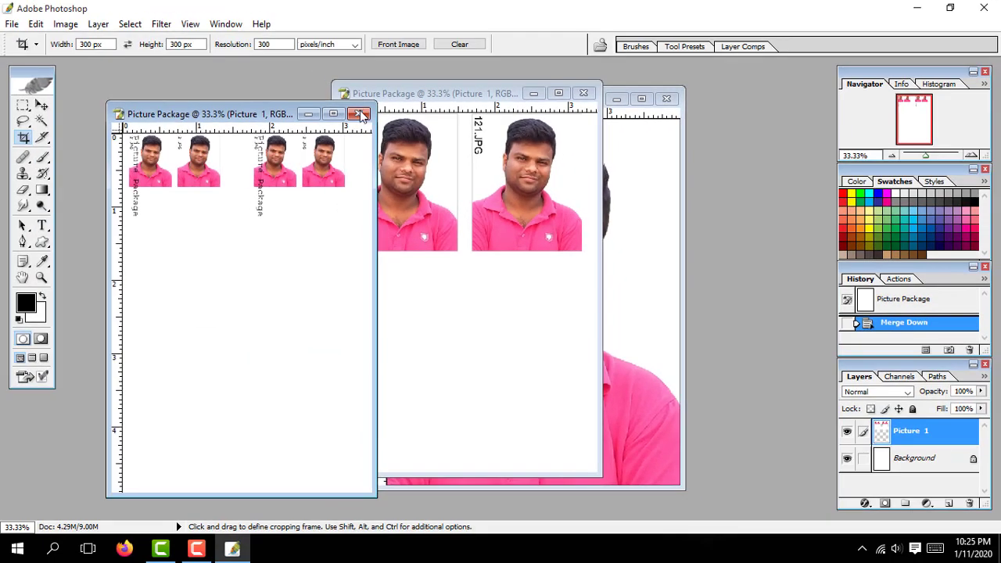
Close the newest Picture Package without saving and dismiss the crop prompts on the other
{"action": "left_click", "coordinate": [358, 114]}
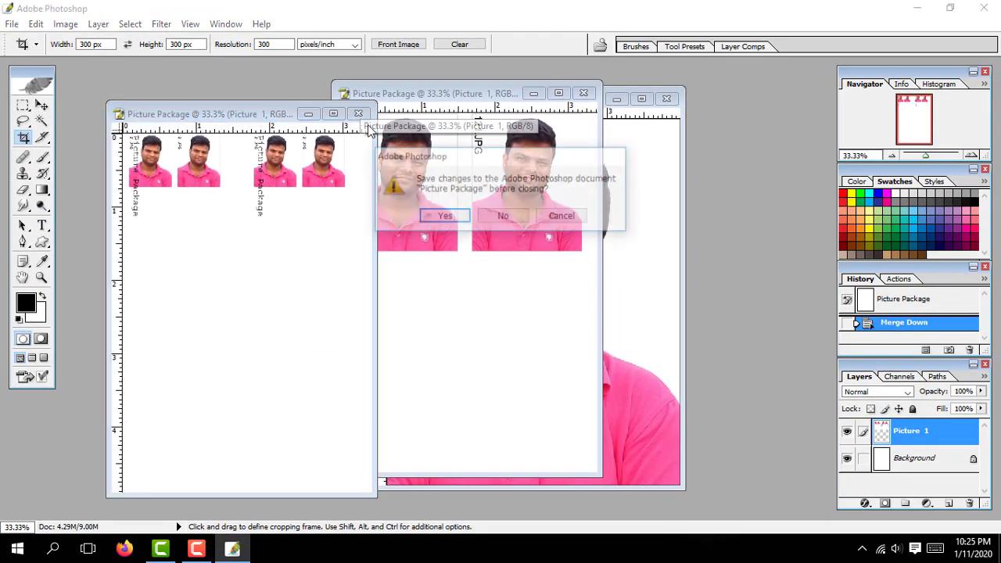
{"action": "left_click", "coordinate": [507, 217]}
{"action": "left_click", "coordinate": [475, 243]}
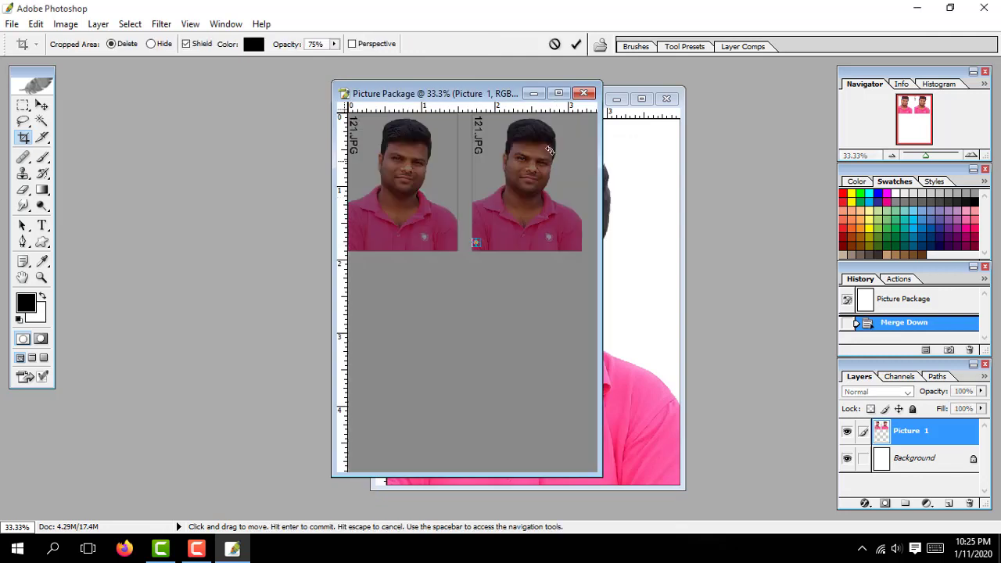
{"action": "left_click", "coordinate": [584, 93]}
{"action": "left_click", "coordinate": [522, 219]}
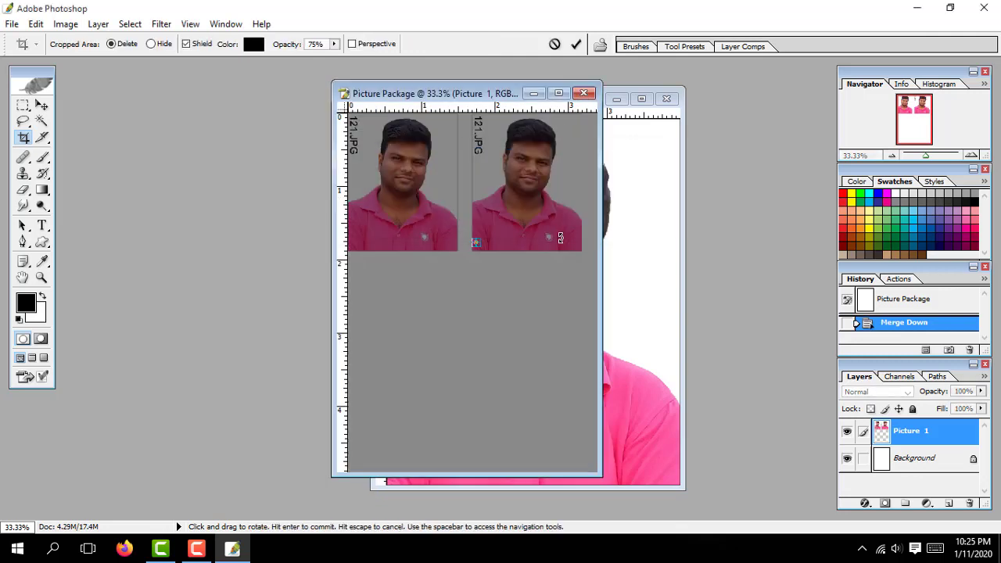
{"action": "left_click", "coordinate": [584, 93]}
{"action": "left_click", "coordinate": [521, 216]}
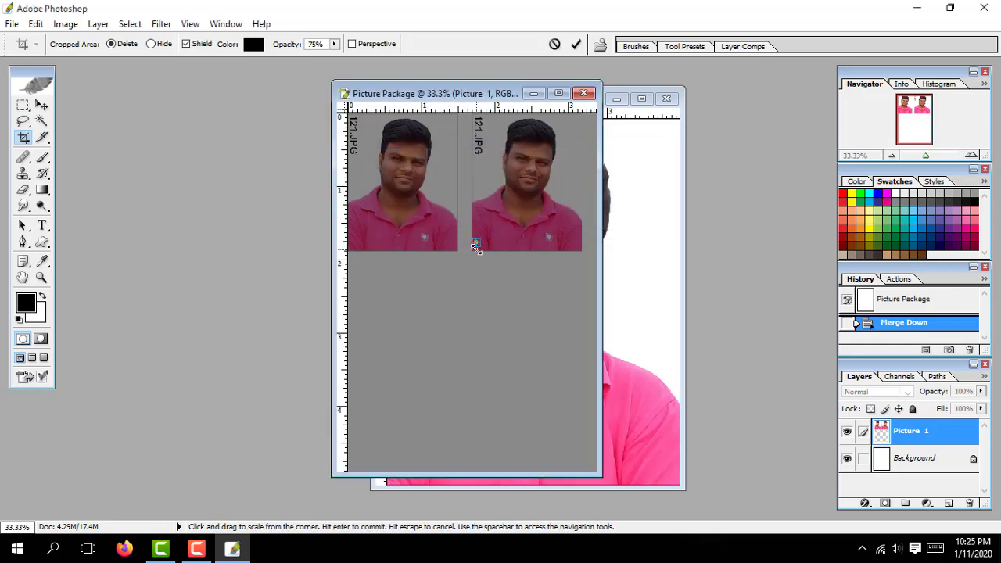
Cancel the pending crop and close the remaining Picture Package without saving
{"action": "right_click", "coordinate": [476, 247]}
{"action": "left_click", "coordinate": [514, 276]}
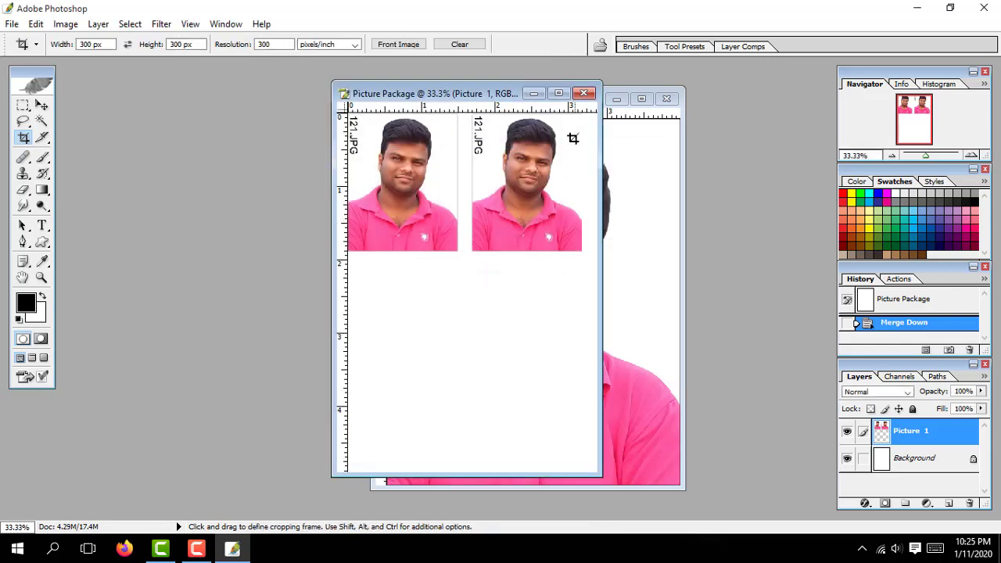
{"action": "left_click", "coordinate": [585, 95]}
{"action": "left_click", "coordinate": [516, 217]}
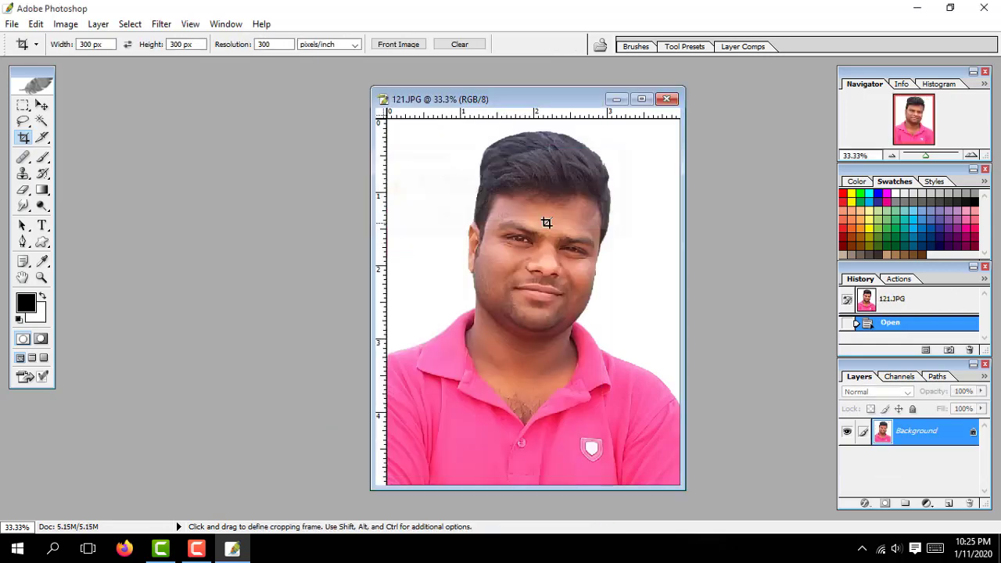
{"action": "left_click", "coordinate": [12, 23]}
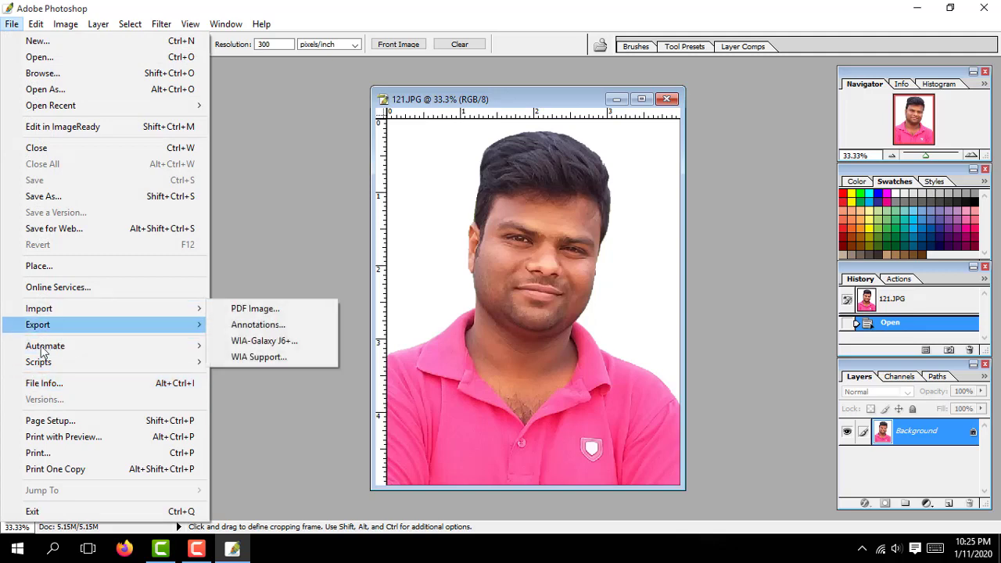
{"action": "mouse_move", "coordinate": [45, 345]}
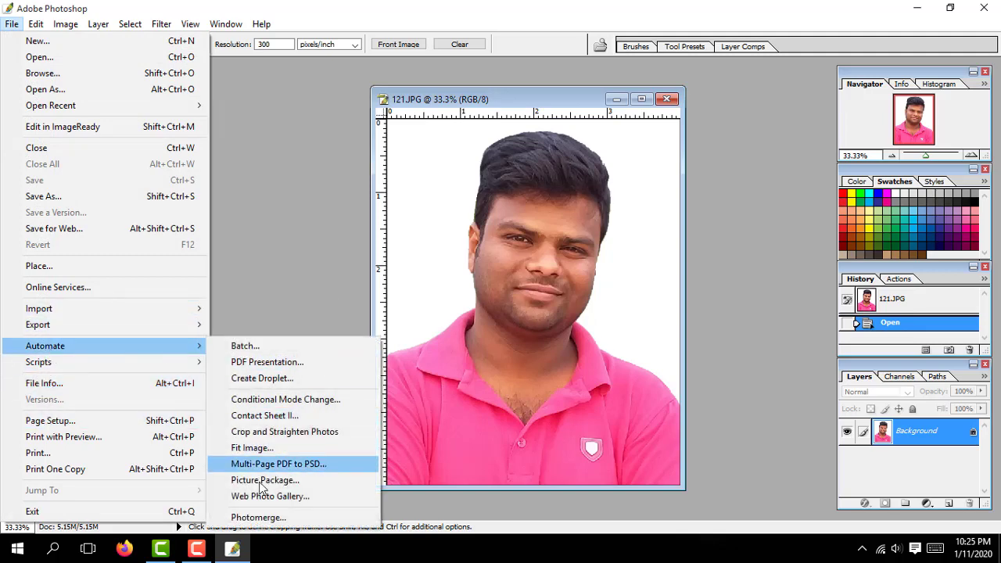
Build the two-portrait Picture Package labelled 121.JPG and inspect it at full size
{"action": "left_click", "coordinate": [265, 480]}
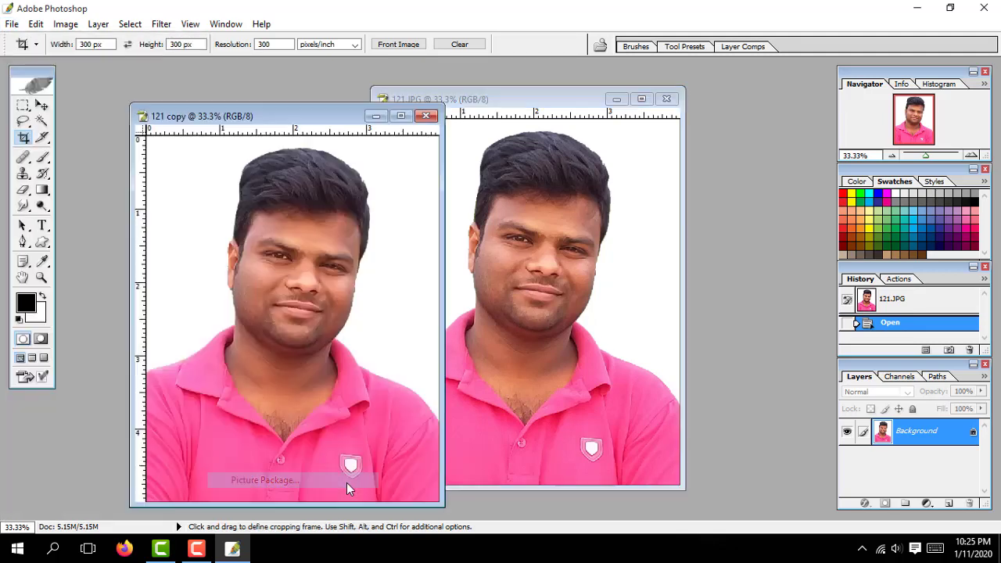
{"action": "left_click", "coordinate": [718, 94]}
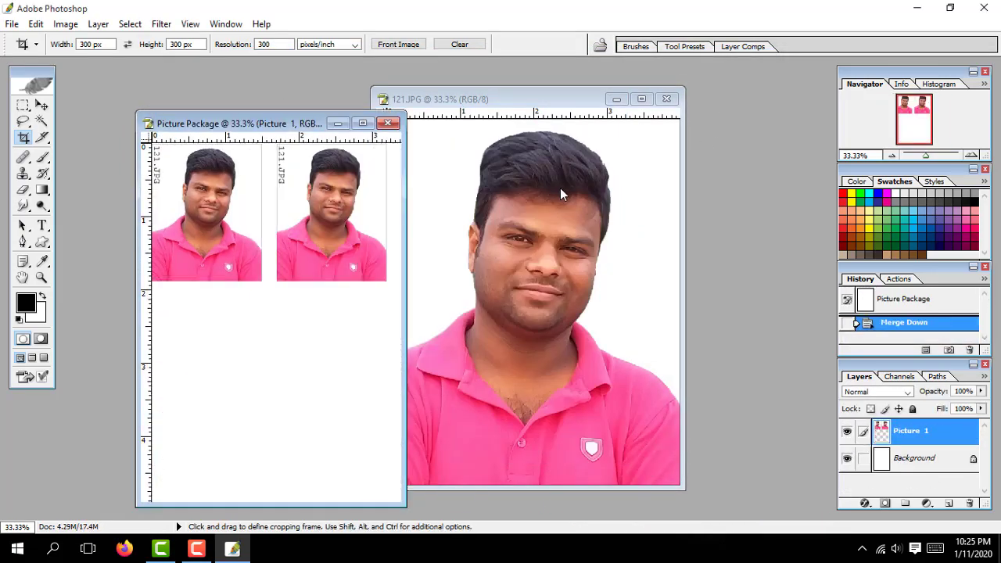
{"action": "left_click_drag", "start_coordinate": [260, 127], "coordinate": [348, 128]}
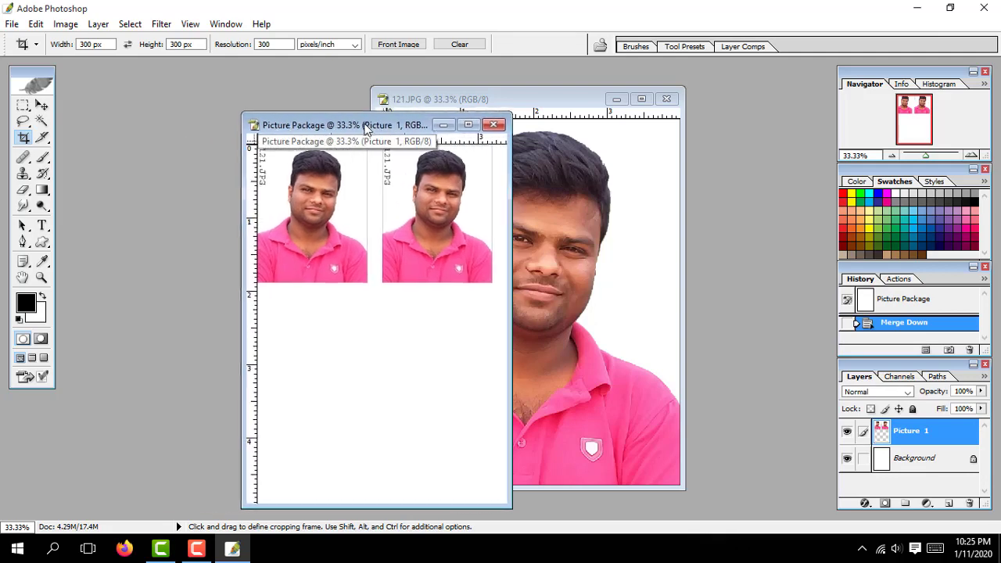
{"action": "double_click", "coordinate": [348, 128]}
{"action": "left_click", "coordinate": [491, 167]}
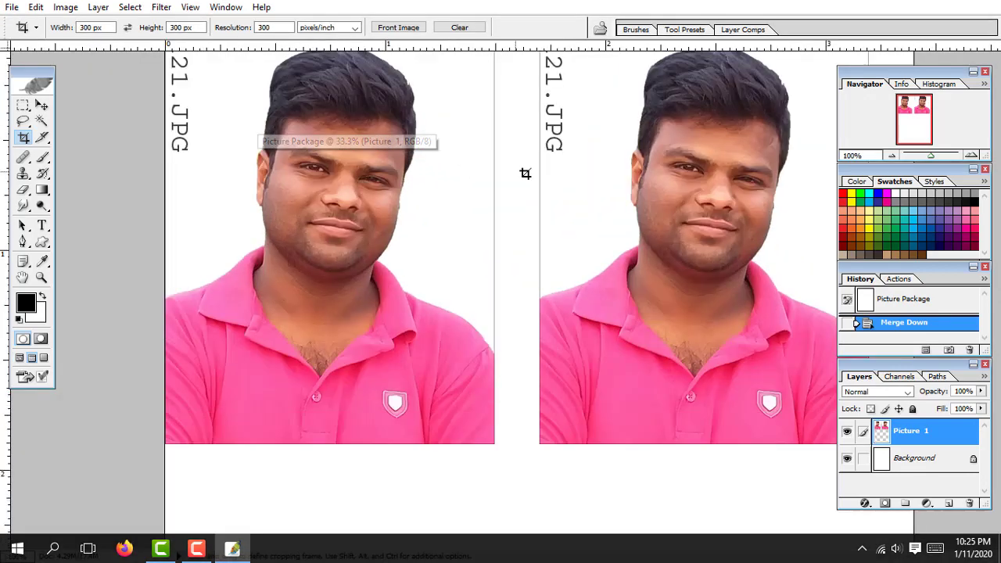
{"action": "left_click", "coordinate": [28, 279]}
{"action": "left_click_drag", "start_coordinate": [247, 183], "coordinate": [263, 293]}
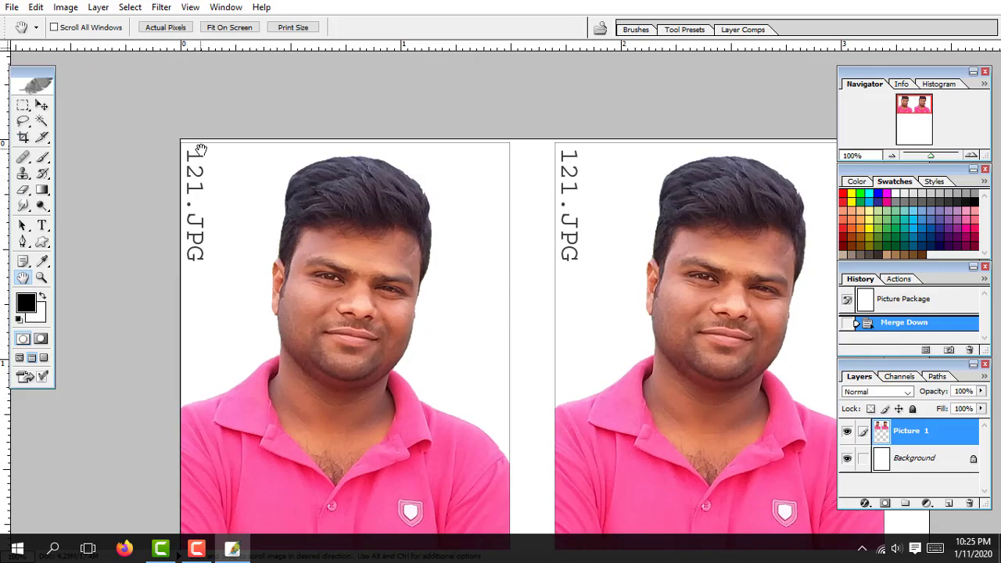
{"action": "left_click_drag", "start_coordinate": [226, 276], "coordinate": [236, 248]}
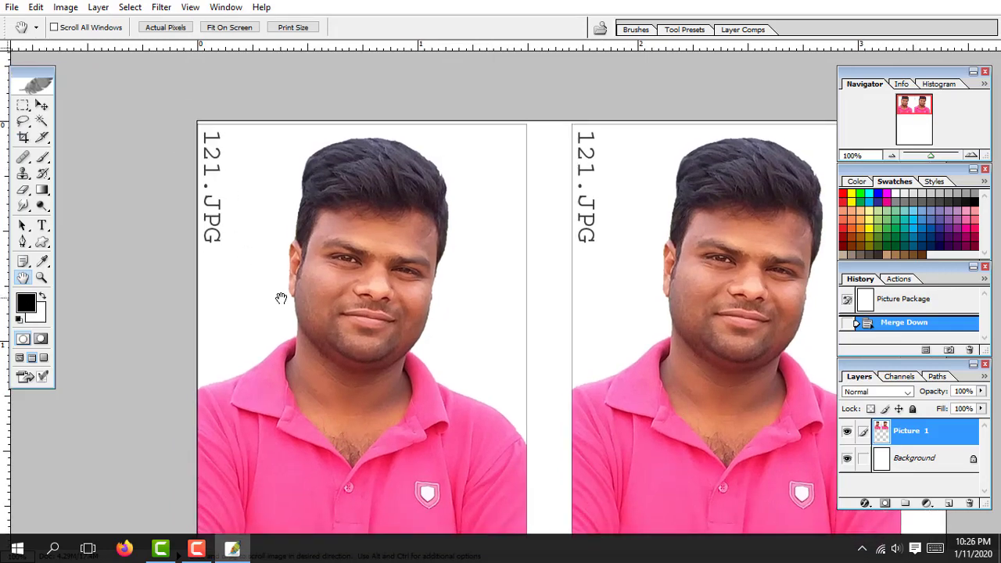
{"action": "key", "text": "f"}
{"action": "key", "text": "f"}
Close the original 121.JPG photo and zoom the package out to 25%
{"action": "left_click", "coordinate": [666, 99]}
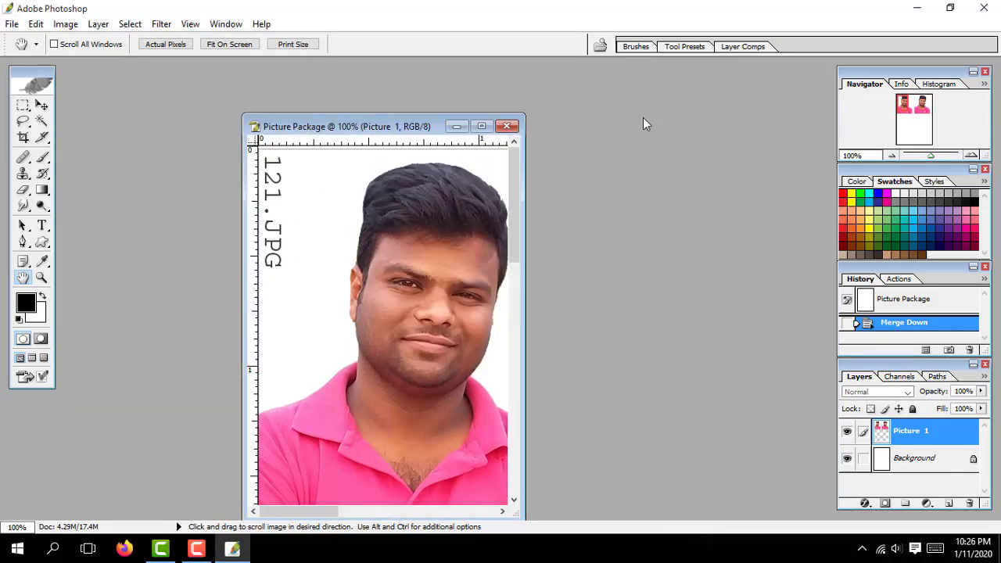
{"action": "left_click_drag", "start_coordinate": [427, 115], "coordinate": [341, 100]}
{"action": "key", "text": "ctrl+minus"}
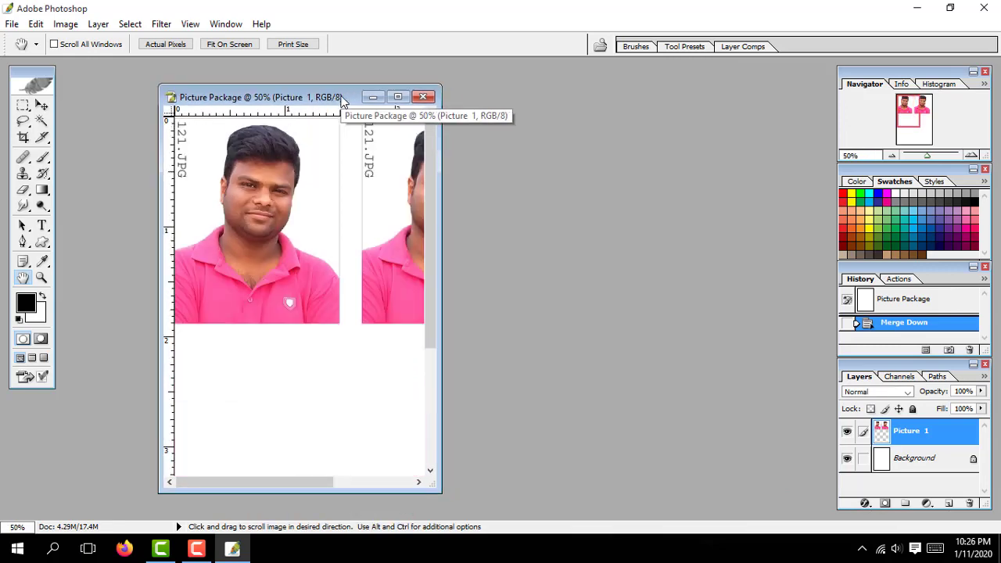
{"action": "key", "text": "ctrl+minus"}
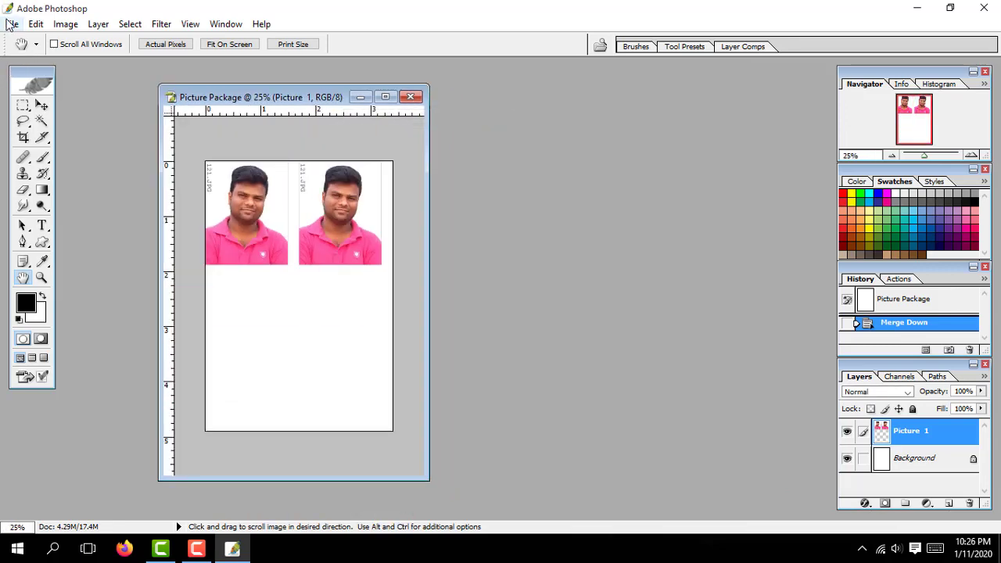
{"action": "left_click", "coordinate": [36, 23]}
Create a new blank document using the A4 page size preset
{"action": "left_click", "coordinate": [33, 41]}
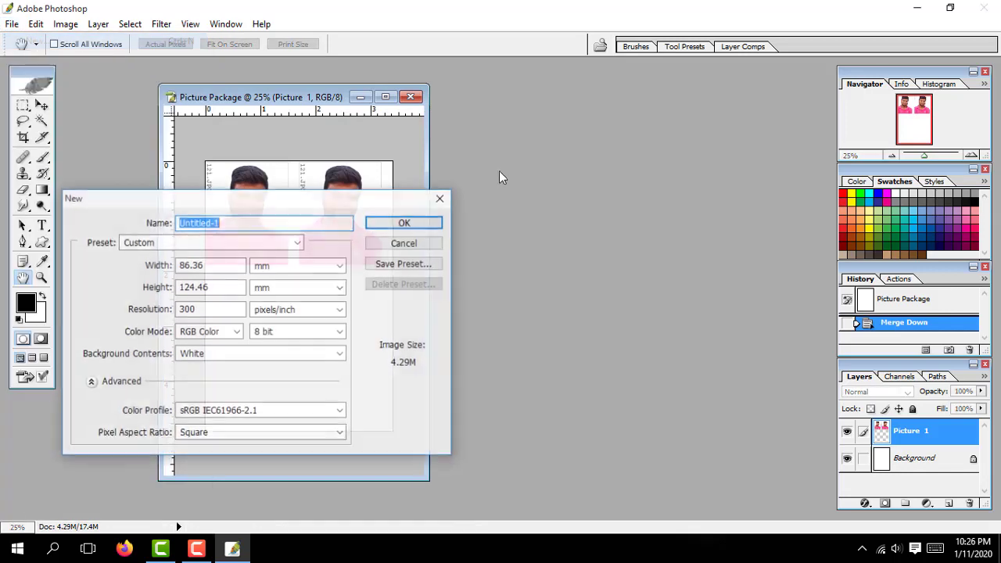
{"action": "left_click_drag", "start_coordinate": [336, 198], "coordinate": [645, 166]}
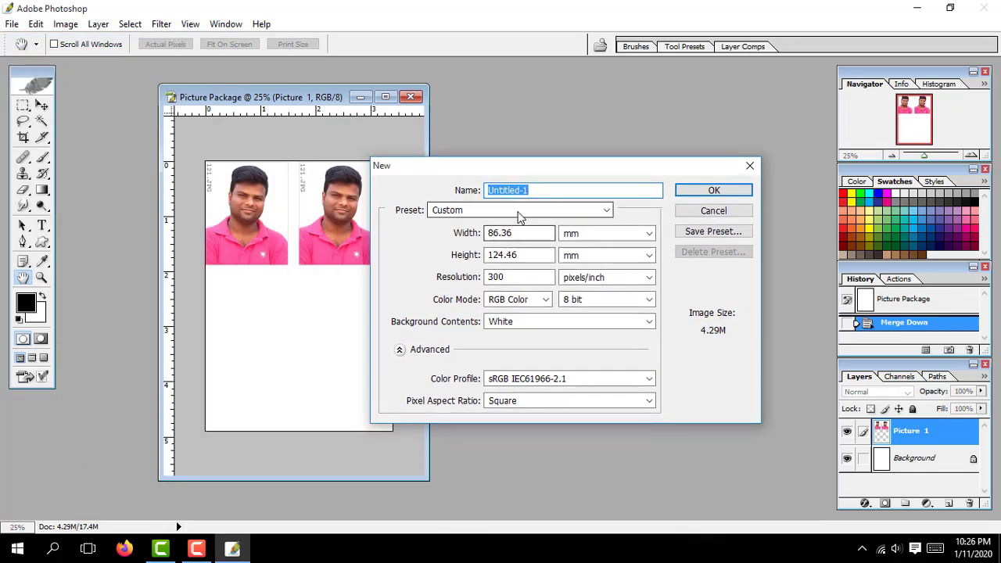
{"action": "left_click", "coordinate": [521, 211]}
{"action": "left_click", "coordinate": [477, 347]}
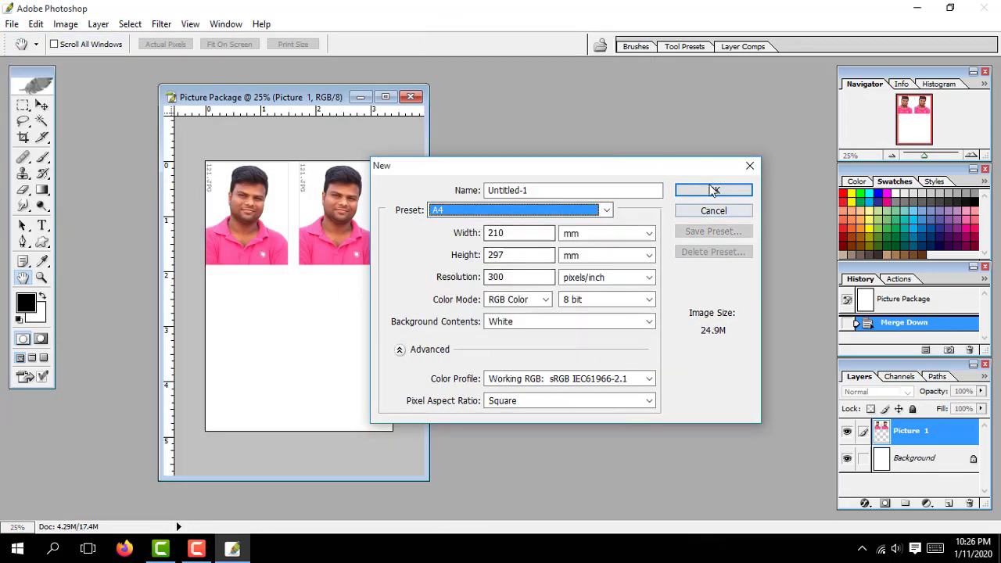
{"action": "left_click", "coordinate": [713, 192]}
Select the whole package and drag the two portraits into Untitled-1 as Layer 1
{"action": "left_click_drag", "start_coordinate": [336, 161], "coordinate": [650, 134]}
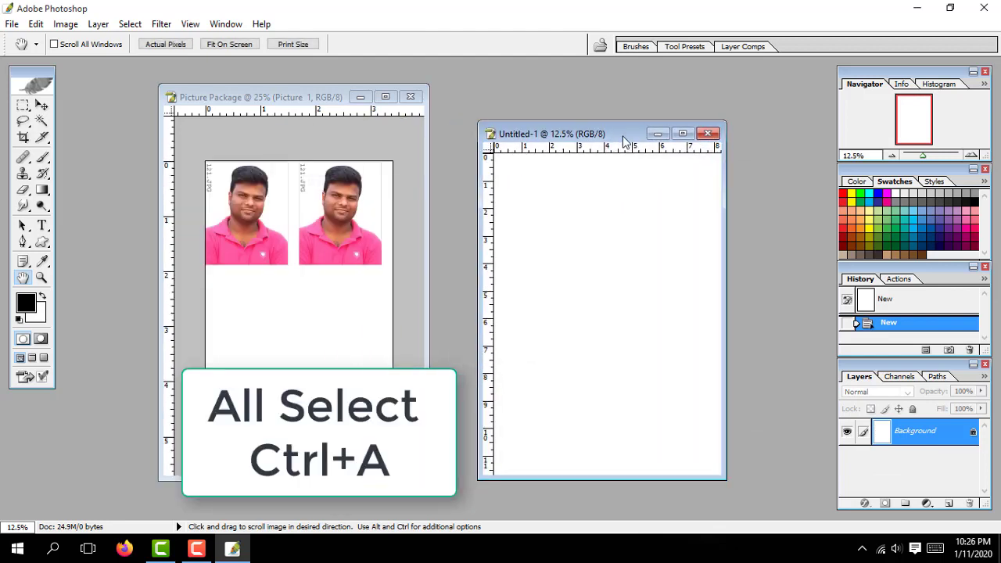
{"action": "left_click", "coordinate": [43, 107]}
{"action": "left_click", "coordinate": [273, 240]}
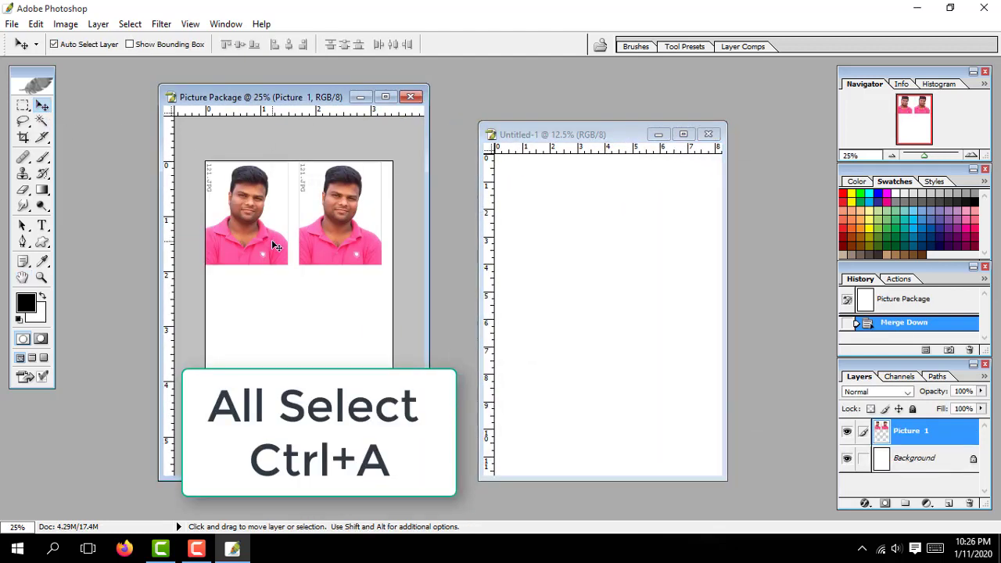
{"action": "key", "text": "ctrl+a"}
{"action": "left_click_drag", "start_coordinate": [266, 256], "coordinate": [548, 206]}
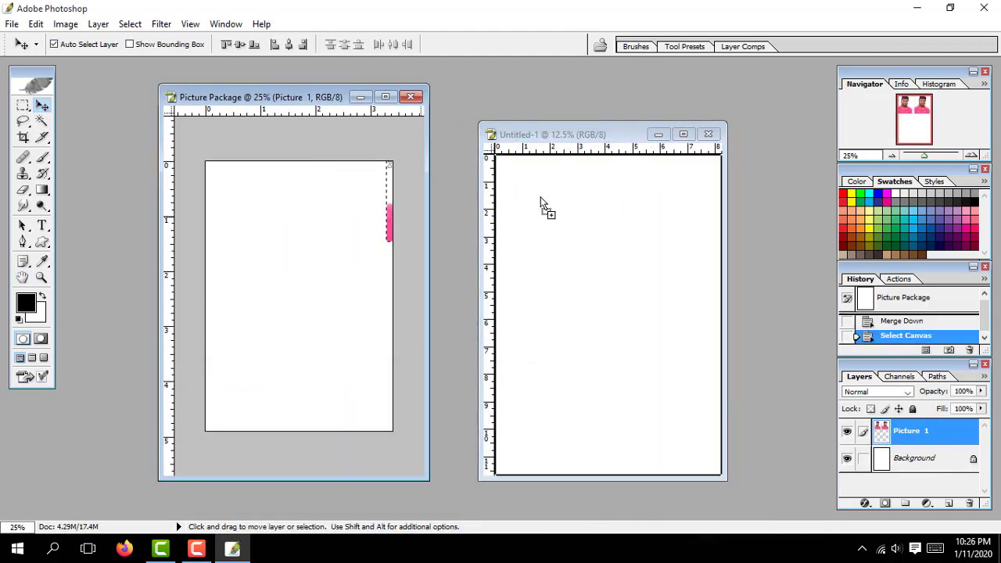
{"action": "key", "text": "f"}
{"action": "key", "text": "f"}
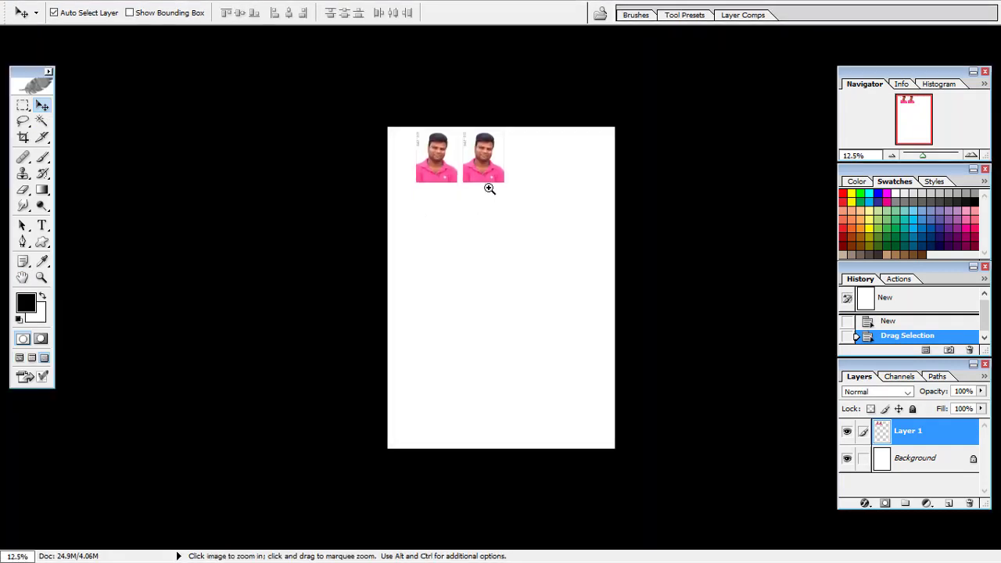
{"action": "left_click", "coordinate": [487, 187], "text": "ctrl"}
{"action": "key", "text": "f"}
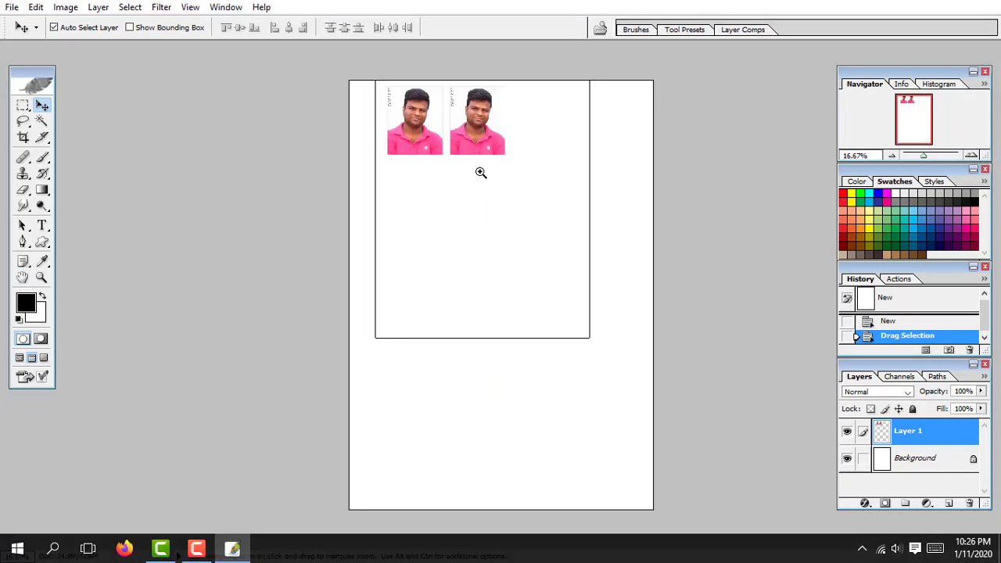
Move the portraits to the page's left edge and duplicate them into a row of five
{"action": "left_click", "coordinate": [480, 172], "text": "ctrl"}
{"action": "left_click_drag", "start_coordinate": [509, 290], "coordinate": [359, 294]}
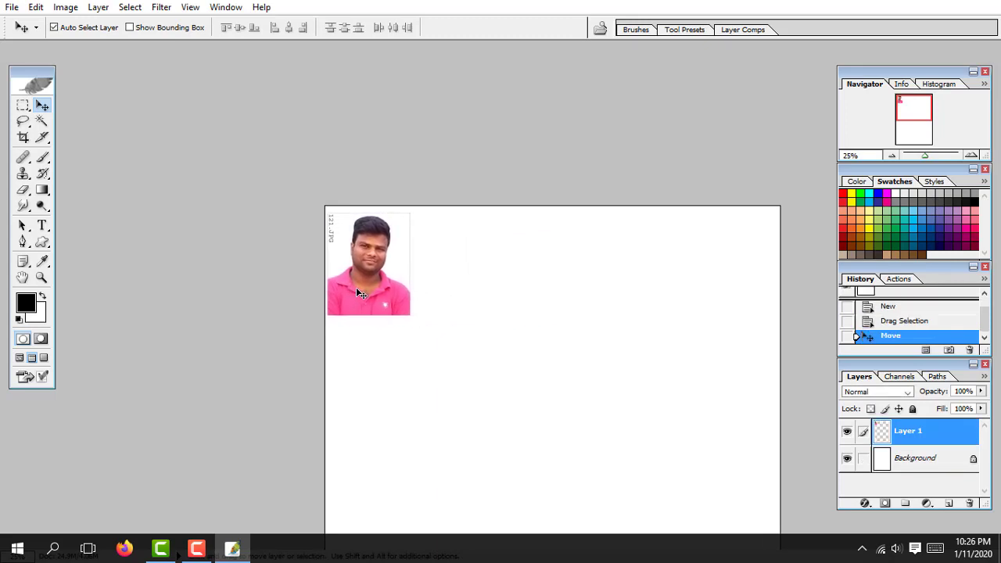
{"action": "left_click_drag", "start_coordinate": [338, 277], "coordinate": [544, 279]}
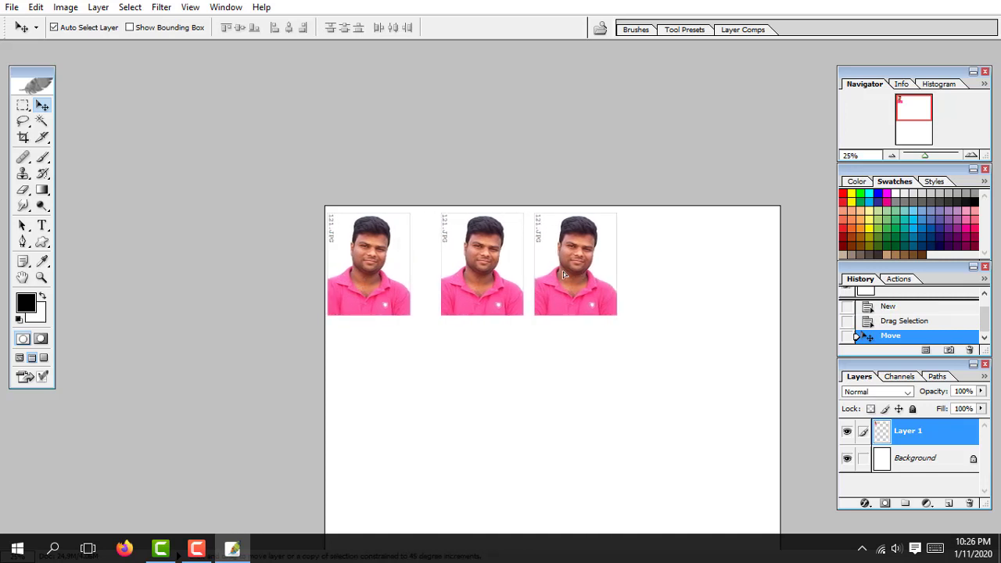
{"action": "mouse_move", "coordinate": [462, 279]}
{"action": "left_mouse_down"}
{"action": "mouse_move", "coordinate": [645, 289]}
{"action": "mouse_move", "coordinate": [626, 287]}
{"action": "left_mouse_up"}
Nudge the portrait copies left with Shift+arrow to even the gaps along the row
{"action": "key", "text": "shift+Left"}
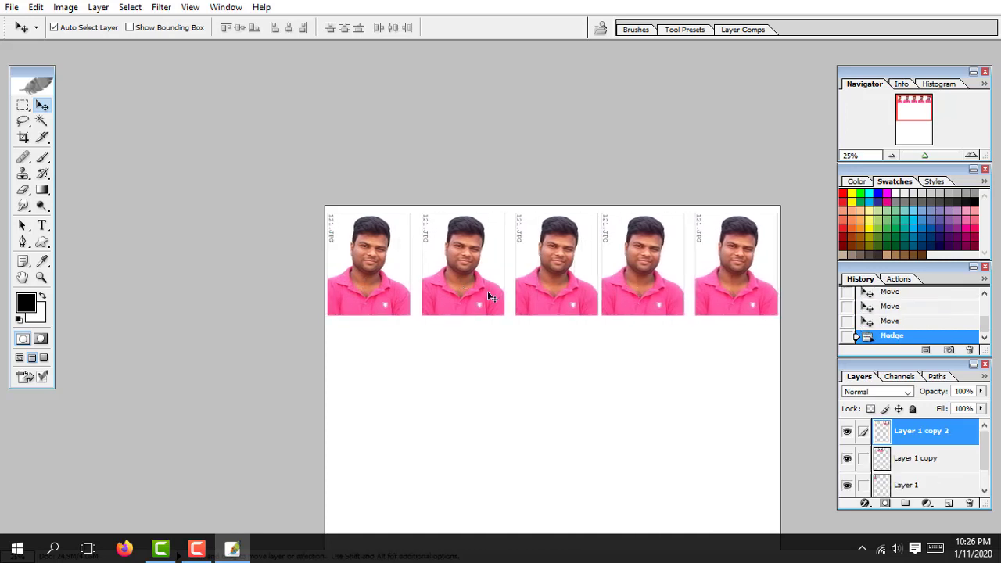
{"action": "left_click", "coordinate": [443, 289]}
{"action": "key", "text": "shift+Left"}
{"action": "key", "text": "shift+Left"}
{"action": "left_click", "coordinate": [624, 288]}
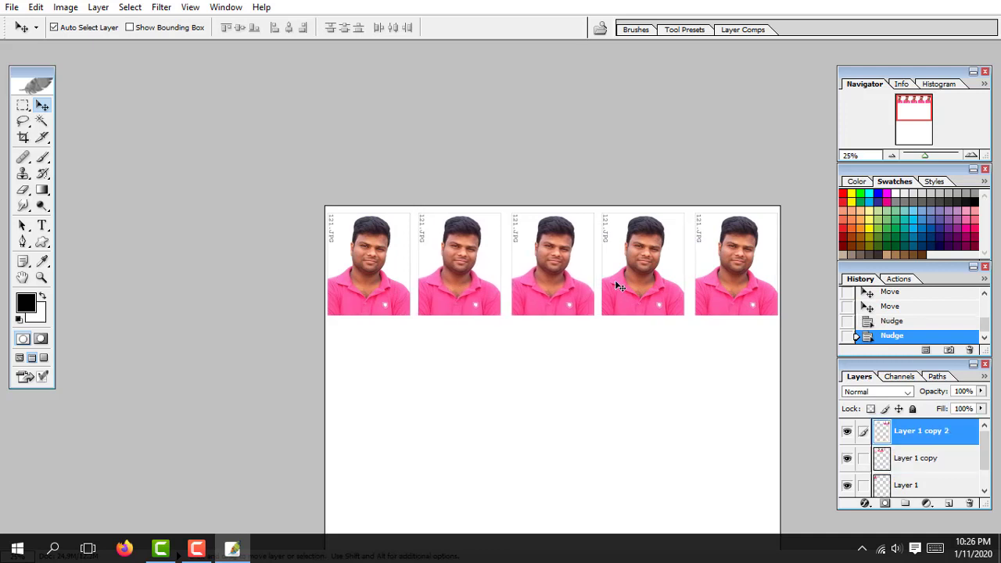
{"action": "left_click", "coordinate": [448, 280]}
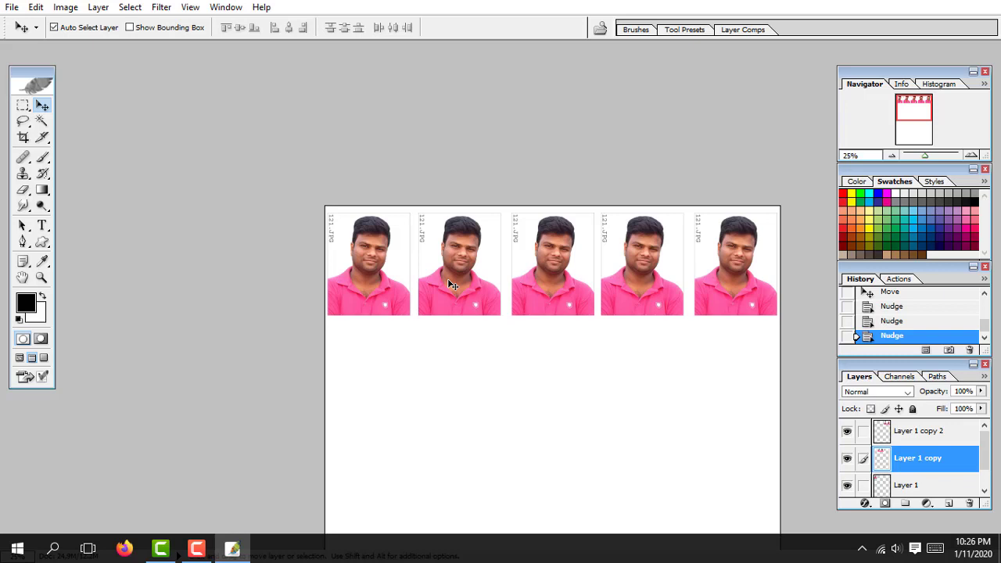
{"action": "left_click", "coordinate": [23, 278]}
{"action": "left_click_drag", "start_coordinate": [614, 472], "coordinate": [579, 400]}
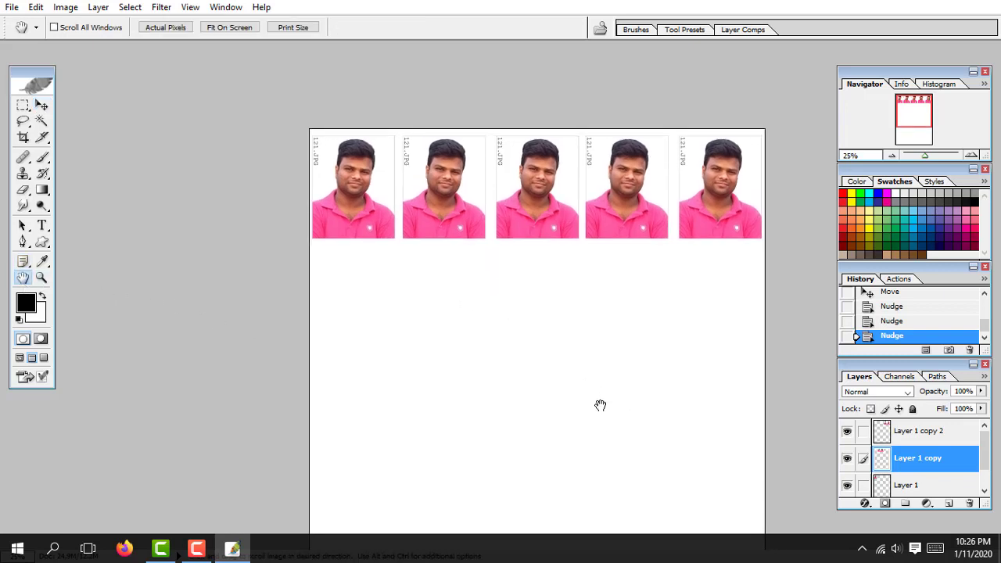